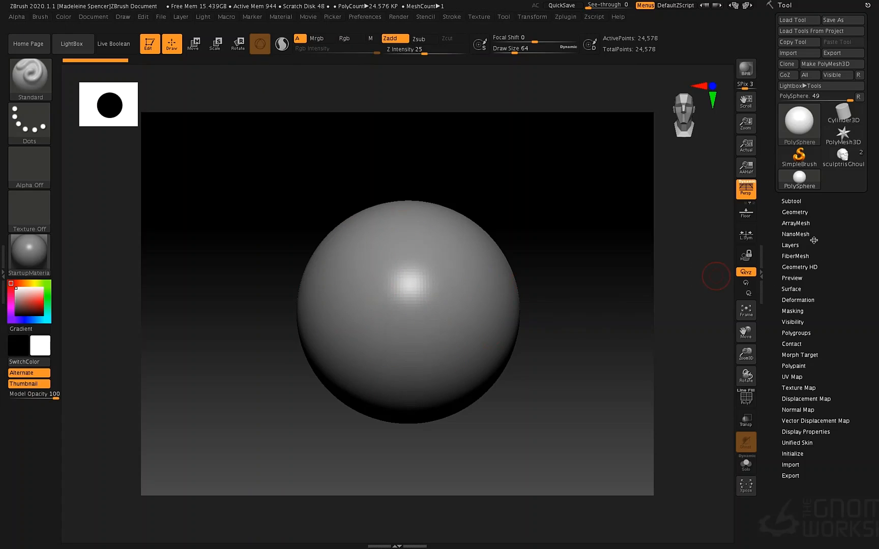
Expand the Geometry settings, show the polyframe, and sculpt a Standard brush stroke down the front of the sphere
{"action": "left_click", "coordinate": [799, 212]}
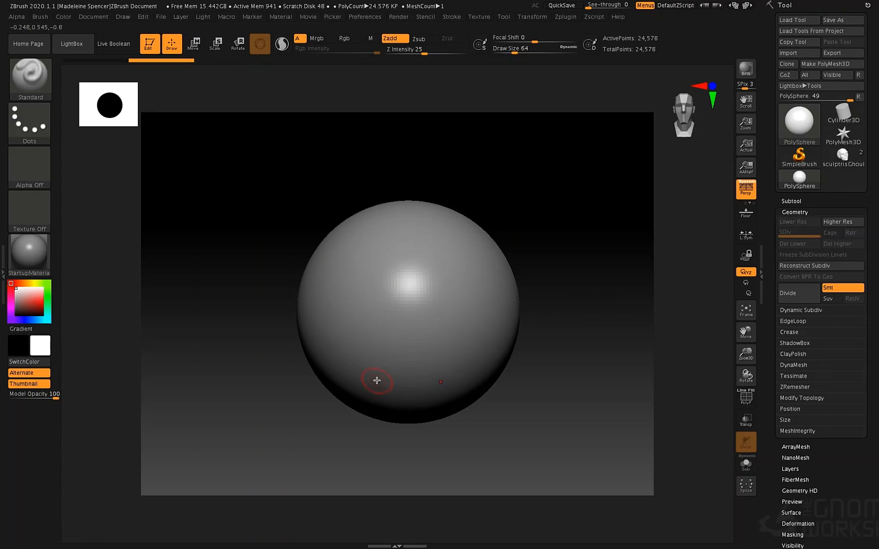
{"action": "key", "text": "shift+f"}
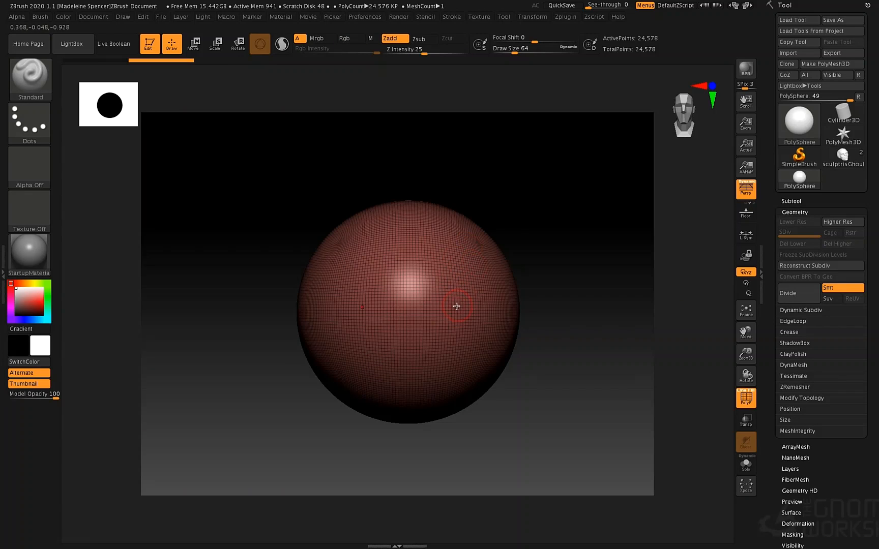
{"action": "mouse_move", "coordinate": [447, 230]}
{"action": "left_mouse_down"}
{"action": "mouse_move", "coordinate": [480, 308]}
{"action": "mouse_move", "coordinate": [464, 377]}
{"action": "left_mouse_up"}
{"action": "right_click_drag", "start_coordinate": [476, 229], "coordinate": [487, 328], "text": "ctrl"}
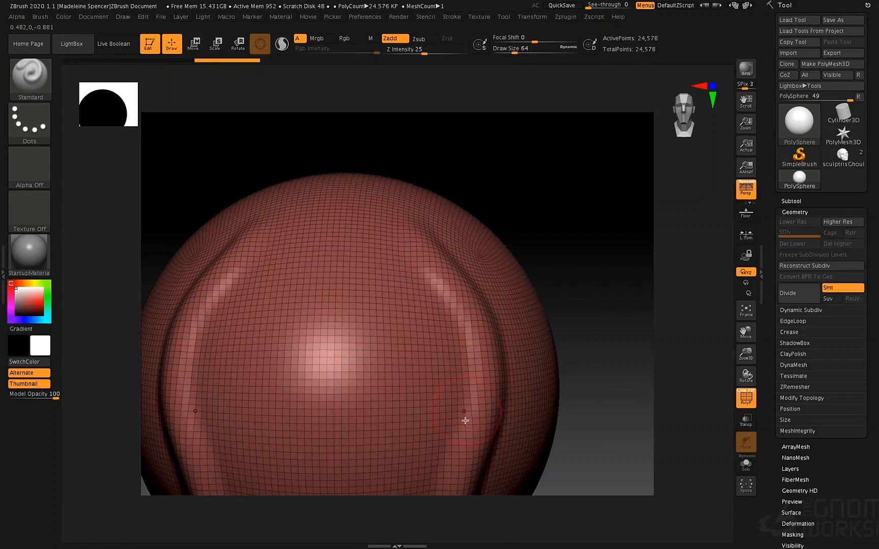
{"action": "right_click_drag", "start_coordinate": [442, 371], "coordinate": [522, 249]}
{"action": "right_click_drag", "start_coordinate": [472, 319], "coordinate": [464, 286], "text": "ctrl"}
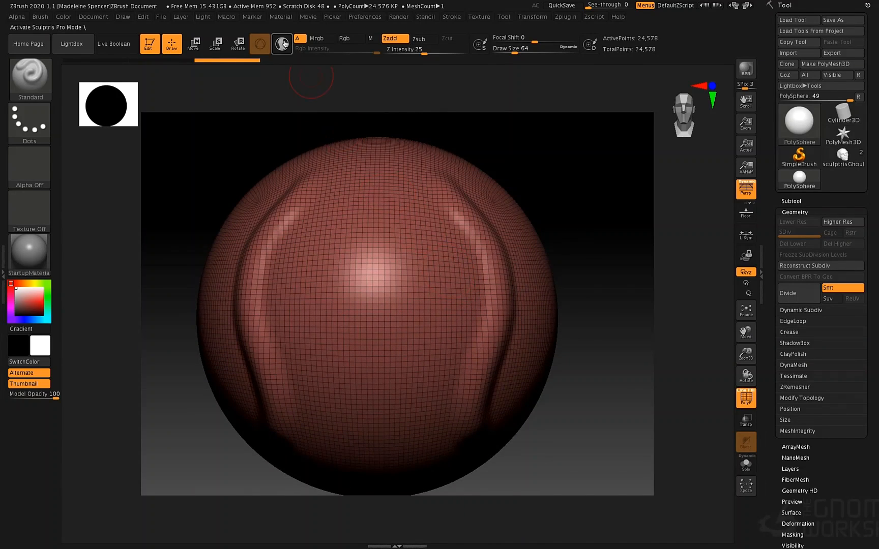
Enable Sculptris Pro mode and sculpt a second stroke down the sphere's front inside the first one
{"action": "left_click", "coordinate": [283, 43]}
{"action": "mouse_move", "coordinate": [412, 201]}
{"action": "left_mouse_down"}
{"action": "mouse_move", "coordinate": [435, 255]}
{"action": "mouse_move", "coordinate": [451, 330]}
{"action": "mouse_move", "coordinate": [421, 443]}
{"action": "left_mouse_up"}
{"action": "mouse_move", "coordinate": [464, 249]}
{"action": "right_mouse_down", "text": "ctrl"}
{"action": "mouse_move", "coordinate": [467, 306]}
{"action": "mouse_move", "coordinate": [412, 288]}
{"action": "mouse_move", "coordinate": [439, 288]}
{"action": "mouse_move", "coordinate": [423, 285]}
{"action": "right_mouse_up", "text": "ctrl"}
{"action": "mouse_move", "coordinate": [433, 361]}
{"action": "right_mouse_down"}
{"action": "mouse_move", "coordinate": [431, 300]}
{"action": "mouse_move", "coordinate": [418, 387]}
{"action": "mouse_move", "coordinate": [416, 375]}
{"action": "mouse_move", "coordinate": [449, 361]}
{"action": "mouse_move", "coordinate": [428, 358]}
{"action": "mouse_move", "coordinate": [455, 250]}
{"action": "right_mouse_up"}
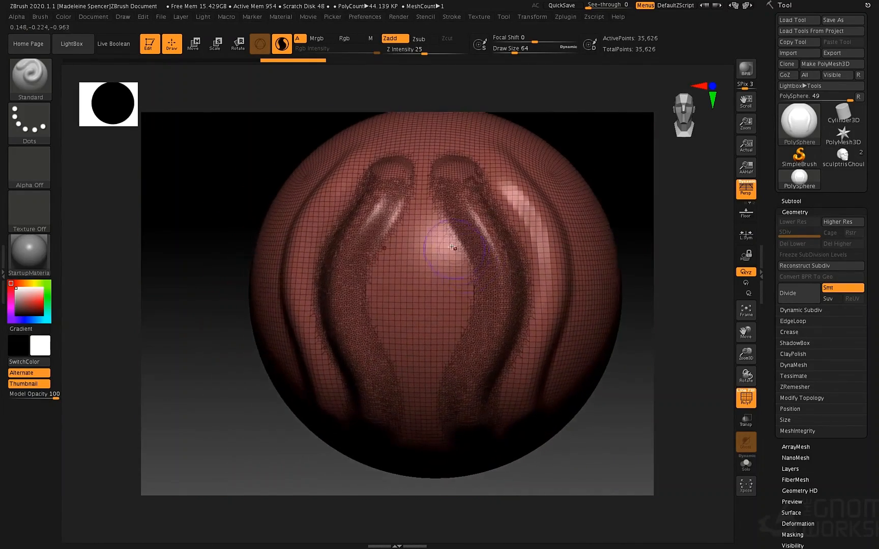
Reduce the draw size to 22 and sculpt several thin vertical and curved strokes on the sphere's front
{"action": "right_click", "coordinate": [447, 241]}
{"action": "left_click_drag", "start_coordinate": [441, 240], "coordinate": [436, 240]}
{"action": "left_click_drag", "start_coordinate": [435, 187], "coordinate": [441, 385]}
{"action": "left_click_drag", "start_coordinate": [467, 228], "coordinate": [462, 379]}
{"action": "left_click_drag", "start_coordinate": [503, 210], "coordinate": [515, 312]}
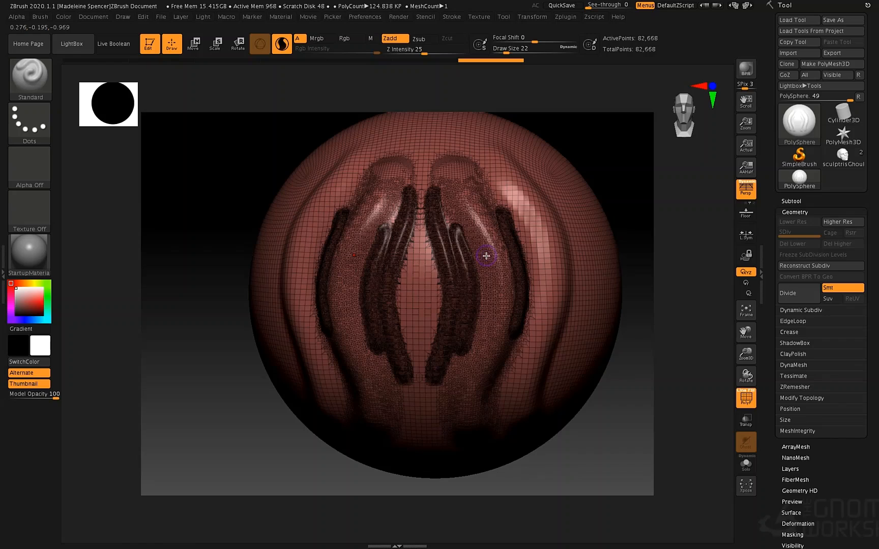
{"action": "mouse_move", "coordinate": [462, 204]}
{"action": "left_mouse_down"}
{"action": "mouse_move", "coordinate": [457, 159]}
{"action": "mouse_move", "coordinate": [476, 207]}
{"action": "left_mouse_up"}
{"action": "left_click_drag", "start_coordinate": [525, 178], "coordinate": [476, 207]}
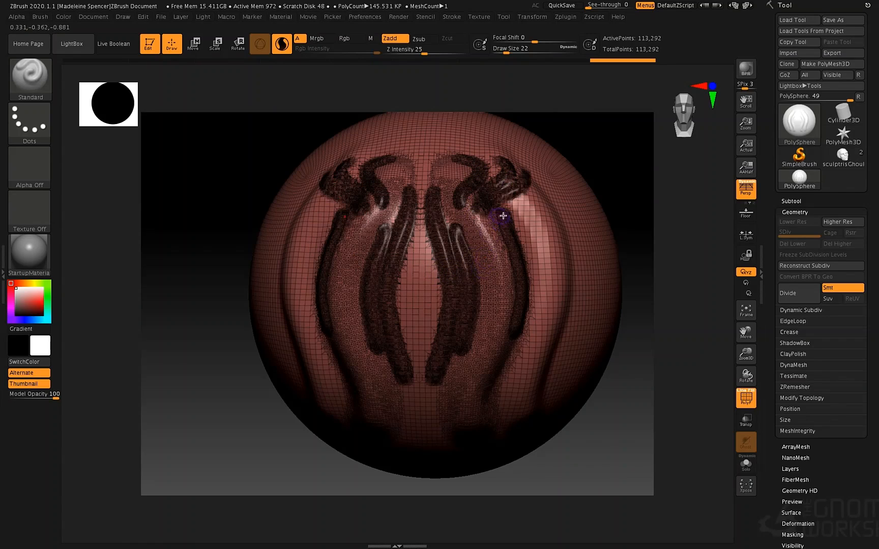
Hide the polyframe and sculpt thin strokes fanning out across the side of the sphere
{"action": "key", "text": "shift+f"}
{"action": "mouse_move", "coordinate": [506, 226]}
{"action": "right_mouse_down"}
{"action": "mouse_move", "coordinate": [483, 229]}
{"action": "mouse_move", "coordinate": [480, 248]}
{"action": "right_mouse_up"}
{"action": "left_click_drag", "start_coordinate": [463, 253], "coordinate": [531, 213]}
{"action": "mouse_move", "coordinate": [464, 262]}
{"action": "left_mouse_down"}
{"action": "mouse_move", "coordinate": [503, 267]}
{"action": "mouse_move", "coordinate": [542, 255]}
{"action": "left_mouse_up"}
{"action": "mouse_move", "coordinate": [467, 285]}
{"action": "left_mouse_down"}
{"action": "mouse_move", "coordinate": [533, 300]}
{"action": "mouse_move", "coordinate": [529, 354]}
{"action": "left_mouse_up"}
{"action": "left_click_drag", "start_coordinate": [460, 301], "coordinate": [490, 391]}
{"action": "left_click_drag", "start_coordinate": [452, 312], "coordinate": [448, 413]}
Sculpt broad strokes over the thin side strokes with the draw size enlarged up to 108, and show the polyframe again
{"action": "key", "text": "space"}
{"action": "left_click_drag", "start_coordinate": [486, 286], "coordinate": [543, 272]}
{"action": "left_click_drag", "start_coordinate": [467, 254], "coordinate": [546, 229]}
{"action": "left_click_drag", "start_coordinate": [456, 225], "coordinate": [531, 194]}
{"action": "mouse_move", "coordinate": [445, 217]}
{"action": "left_mouse_down"}
{"action": "mouse_move", "coordinate": [484, 179]}
{"action": "mouse_move", "coordinate": [516, 164]}
{"action": "mouse_move", "coordinate": [545, 187]}
{"action": "left_mouse_up"}
{"action": "mouse_move", "coordinate": [459, 251]}
{"action": "left_mouse_down"}
{"action": "mouse_move", "coordinate": [557, 207]}
{"action": "mouse_move", "coordinate": [550, 218]}
{"action": "mouse_move", "coordinate": [498, 233]}
{"action": "mouse_move", "coordinate": [458, 228]}
{"action": "mouse_move", "coordinate": [504, 146]}
{"action": "mouse_move", "coordinate": [421, 196]}
{"action": "mouse_move", "coordinate": [479, 257]}
{"action": "mouse_move", "coordinate": [458, 290]}
{"action": "mouse_move", "coordinate": [473, 318]}
{"action": "mouse_move", "coordinate": [450, 340]}
{"action": "mouse_move", "coordinate": [460, 352]}
{"action": "mouse_move", "coordinate": [546, 328]}
{"action": "mouse_move", "coordinate": [549, 255]}
{"action": "mouse_move", "coordinate": [533, 255]}
{"action": "left_mouse_up"}
{"action": "key", "text": "space"}
{"action": "key", "text": "shift+f"}
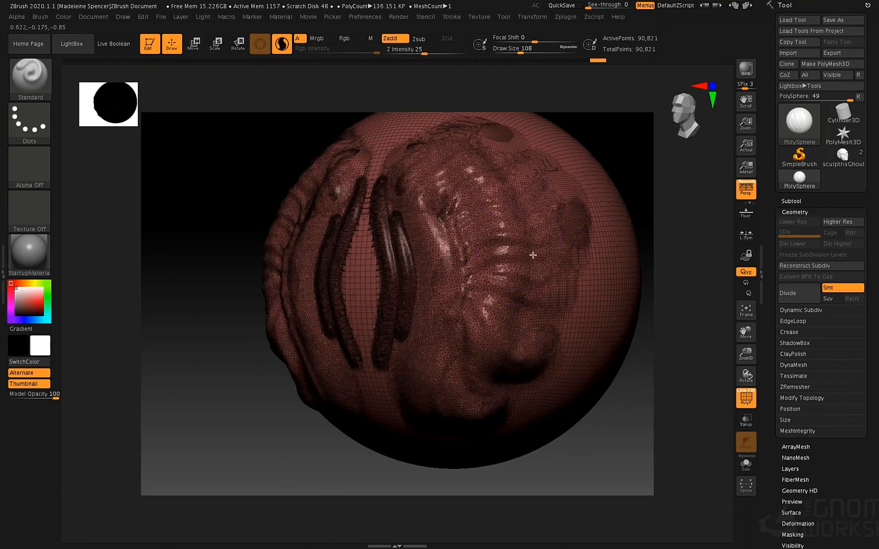
Smooth the dense vertical strokes on the sphere's front and turn the view to its untouched back
{"action": "right_click_drag", "start_coordinate": [533, 255], "coordinate": [459, 304]}
{"action": "left_click_drag", "start_coordinate": [342, 241], "coordinate": [338, 325], "text": "shift"}
{"action": "left_click_drag", "start_coordinate": [382, 192], "coordinate": [396, 292], "text": "shift"}
{"action": "mouse_move", "coordinate": [396, 292]}
{"action": "right_mouse_down", "text": "ctrl"}
{"action": "mouse_move", "coordinate": [405, 224]}
{"action": "mouse_move", "coordinate": [469, 270]}
{"action": "mouse_move", "coordinate": [383, 247]}
{"action": "mouse_move", "coordinate": [442, 251]}
{"action": "mouse_move", "coordinate": [501, 211]}
{"action": "right_mouse_up", "text": "ctrl"}
{"action": "mouse_move", "coordinate": [501, 211]}
{"action": "right_mouse_down", "text": "alt"}
{"action": "mouse_move", "coordinate": [410, 203]}
{"action": "mouse_move", "coordinate": [395, 245]}
{"action": "mouse_move", "coordinate": [453, 249]}
{"action": "mouse_move", "coordinate": [464, 228]}
{"action": "right_mouse_up", "text": "alt"}
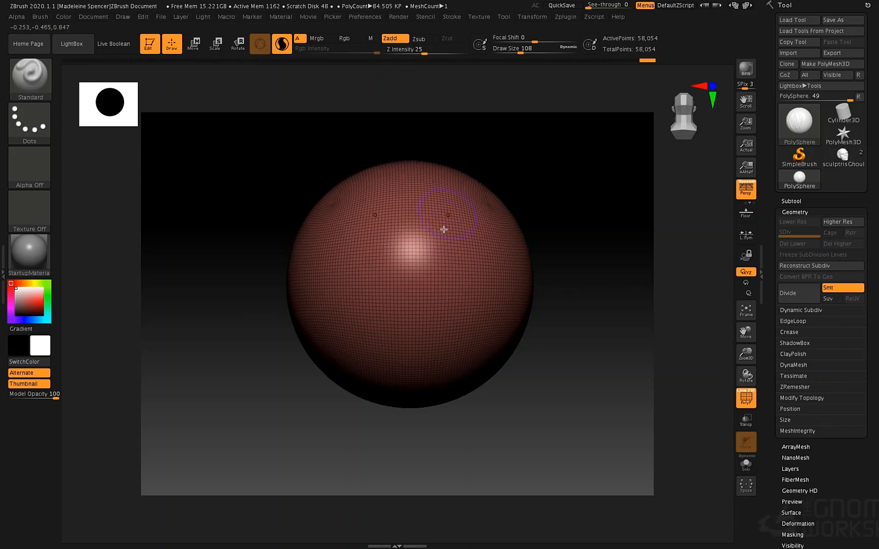
Reshape the sphere into a rough head with a narrow chin using the Move brush
{"action": "key", "text": "b"}
{"action": "key", "text": "m"}
{"action": "key", "text": "v"}
{"action": "key", "text": "space"}
{"action": "mouse_move", "coordinate": [437, 207]}
{"action": "left_mouse_down"}
{"action": "mouse_move", "coordinate": [461, 206]}
{"action": "mouse_move", "coordinate": [443, 136]}
{"action": "left_mouse_up"}
{"action": "mouse_move", "coordinate": [363, 371]}
{"action": "left_mouse_down"}
{"action": "mouse_move", "coordinate": [403, 400]}
{"action": "mouse_move", "coordinate": [452, 388]}
{"action": "mouse_move", "coordinate": [469, 407]}
{"action": "left_mouse_up"}
{"action": "left_click_drag", "start_coordinate": [487, 375], "coordinate": [474, 320]}
{"action": "mouse_move", "coordinate": [474, 320]}
{"action": "right_mouse_down", "text": "ctrl"}
{"action": "mouse_move", "coordinate": [428, 243]}
{"action": "mouse_move", "coordinate": [457, 244]}
{"action": "right_mouse_up", "text": "ctrl"}
{"action": "left_click_drag", "start_coordinate": [522, 244], "coordinate": [531, 221]}
{"action": "left_click_drag", "start_coordinate": [509, 227], "coordinate": [501, 207]}
{"action": "mouse_move", "coordinate": [523, 318]}
{"action": "left_mouse_down"}
{"action": "mouse_move", "coordinate": [513, 297]}
{"action": "mouse_move", "coordinate": [512, 314]}
{"action": "left_mouse_up"}
Hide the polyframe, switch to the ClayTubes brush, and lay the first clay strokes on the head
{"action": "key", "text": "shift+f"}
{"action": "key", "text": "space"}
{"action": "left_click_drag", "start_coordinate": [435, 229], "coordinate": [419, 229]}
{"action": "key", "text": "b"}
{"action": "key", "text": "c"}
{"action": "key", "text": "t"}
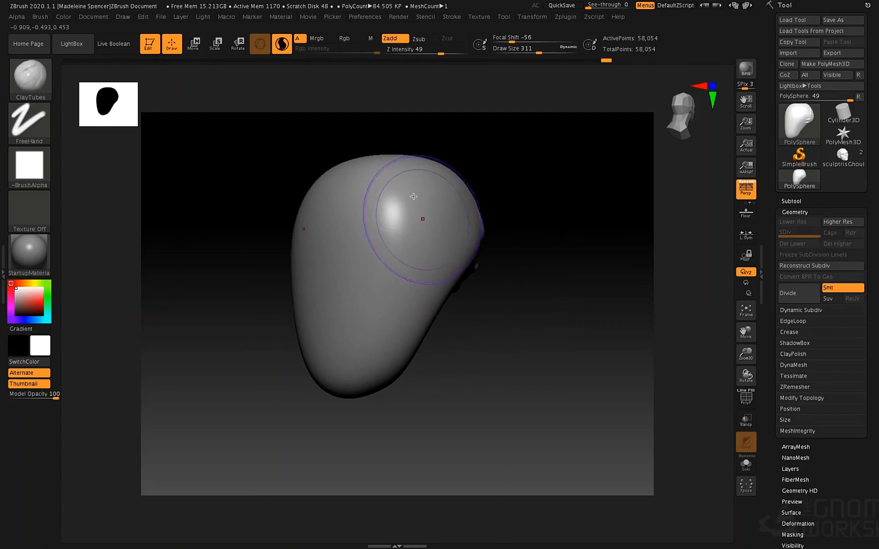
{"action": "key", "text": "space"}
{"action": "left_click_drag", "start_coordinate": [397, 192], "coordinate": [387, 192]}
{"action": "left_click_drag", "start_coordinate": [387, 193], "coordinate": [381, 208]}
{"action": "mouse_move", "coordinate": [411, 247]}
{"action": "left_mouse_down"}
{"action": "mouse_move", "coordinate": [355, 280]}
{"action": "mouse_move", "coordinate": [399, 268]}
{"action": "left_mouse_up"}
Show the polyframe, set the draw size to 202, and build up rough clay forms over the head and face
{"action": "key", "text": "shift+f"}
{"action": "left_click_drag", "start_coordinate": [323, 194], "coordinate": [355, 171]}
{"action": "right_click_drag", "start_coordinate": [355, 171], "coordinate": [341, 280], "text": "alt"}
{"action": "key", "text": "space"}
{"action": "left_click_drag", "start_coordinate": [353, 224], "coordinate": [339, 201]}
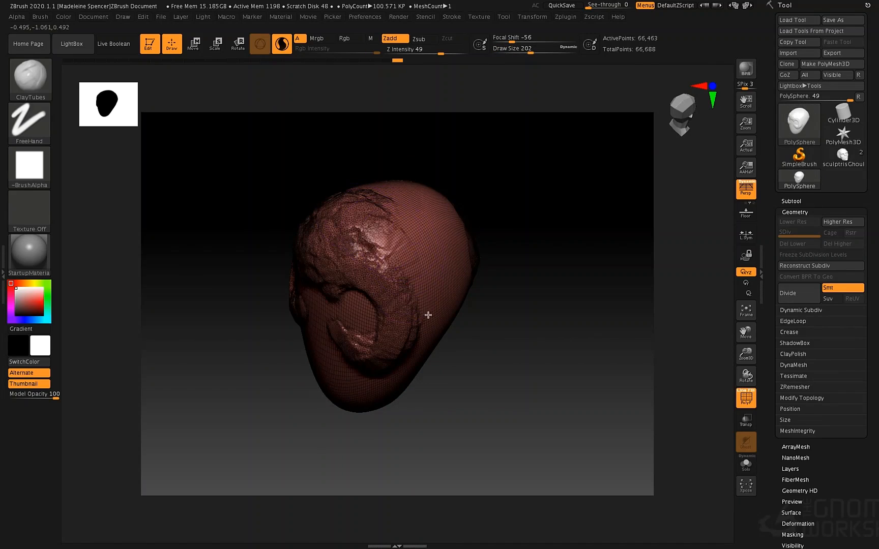
{"action": "left_click_drag", "start_coordinate": [417, 338], "coordinate": [440, 268]}
{"action": "left_click_drag", "start_coordinate": [441, 228], "coordinate": [448, 297]}
{"action": "left_click_drag", "start_coordinate": [428, 191], "coordinate": [454, 265]}
{"action": "mouse_move", "coordinate": [393, 222]}
{"action": "left_mouse_down"}
{"action": "mouse_move", "coordinate": [364, 275]}
{"action": "mouse_move", "coordinate": [367, 236]}
{"action": "mouse_move", "coordinate": [354, 283]}
{"action": "left_mouse_up"}
{"action": "left_click_drag", "start_coordinate": [359, 209], "coordinate": [350, 277]}
{"action": "mouse_move", "coordinate": [389, 206]}
{"action": "left_mouse_down"}
{"action": "mouse_move", "coordinate": [372, 279]}
{"action": "mouse_move", "coordinate": [382, 282]}
{"action": "left_mouse_up"}
{"action": "mouse_move", "coordinate": [437, 184]}
{"action": "left_mouse_down"}
{"action": "mouse_move", "coordinate": [318, 206]}
{"action": "mouse_move", "coordinate": [406, 210]}
{"action": "left_mouse_up"}
Adjust the draw size to 192 and add more ClayTubes strokes around the brow, eye sockets and jaw
{"action": "key", "text": "space"}
{"action": "mouse_move", "coordinate": [405, 170]}
{"action": "left_mouse_down"}
{"action": "mouse_move", "coordinate": [491, 208]}
{"action": "mouse_move", "coordinate": [441, 176]}
{"action": "mouse_move", "coordinate": [491, 179]}
{"action": "left_mouse_up"}
{"action": "left_click_drag", "start_coordinate": [572, 176], "coordinate": [423, 168]}
{"action": "left_click_drag", "start_coordinate": [356, 191], "coordinate": [303, 270]}
{"action": "left_click_drag", "start_coordinate": [303, 249], "coordinate": [247, 316]}
{"action": "mouse_move", "coordinate": [179, 326]}
{"action": "left_mouse_down"}
{"action": "mouse_move", "coordinate": [237, 303]}
{"action": "mouse_move", "coordinate": [314, 235]}
{"action": "mouse_move", "coordinate": [291, 267]}
{"action": "mouse_move", "coordinate": [269, 269]}
{"action": "mouse_move", "coordinate": [275, 293]}
{"action": "left_mouse_up"}
{"action": "mouse_move", "coordinate": [229, 297]}
{"action": "left_mouse_down"}
{"action": "mouse_move", "coordinate": [304, 298]}
{"action": "mouse_move", "coordinate": [292, 292]}
{"action": "mouse_move", "coordinate": [318, 312]}
{"action": "left_mouse_up"}
{"action": "key", "text": "space"}
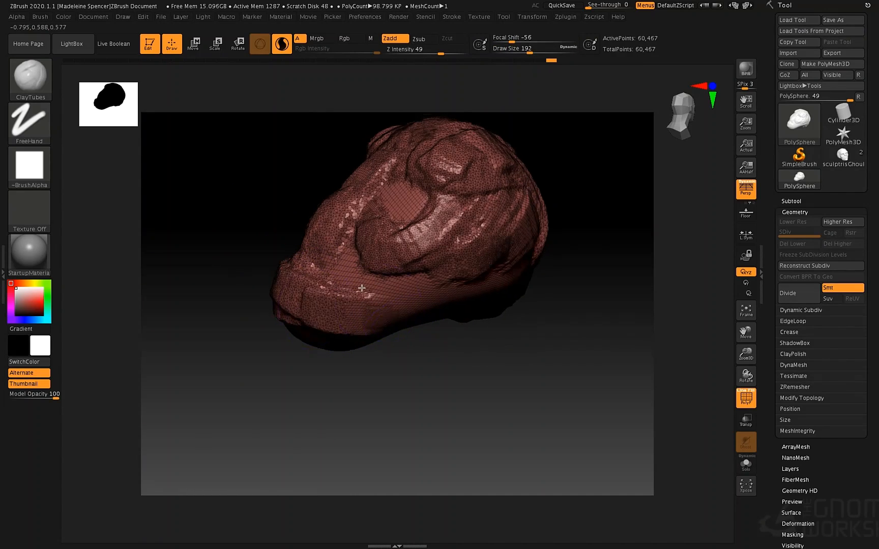
Switch to the Move brush, adjust its size, and reshape the head's silhouette
{"action": "right_click_drag", "start_coordinate": [370, 299], "coordinate": [415, 324]}
{"action": "key", "text": "b"}
{"action": "key", "text": "m"}
{"action": "key", "text": "v"}
{"action": "key", "text": "space"}
{"action": "left_click_drag", "start_coordinate": [368, 244], "coordinate": [388, 244]}
{"action": "mouse_move", "coordinate": [393, 183]}
{"action": "right_mouse_down"}
{"action": "mouse_move", "coordinate": [361, 257]}
{"action": "mouse_move", "coordinate": [402, 197]}
{"action": "mouse_move", "coordinate": [389, 262]}
{"action": "right_mouse_up"}
{"action": "left_click_drag", "start_coordinate": [410, 191], "coordinate": [442, 202]}
Set the Move brush draw size to 257, reshape the jaw from below, and smooth the area
{"action": "key", "text": "space"}
{"action": "left_click_drag", "start_coordinate": [347, 256], "coordinate": [331, 259]}
{"action": "key", "text": "space"}
{"action": "right_click_drag", "start_coordinate": [335, 249], "coordinate": [415, 255]}
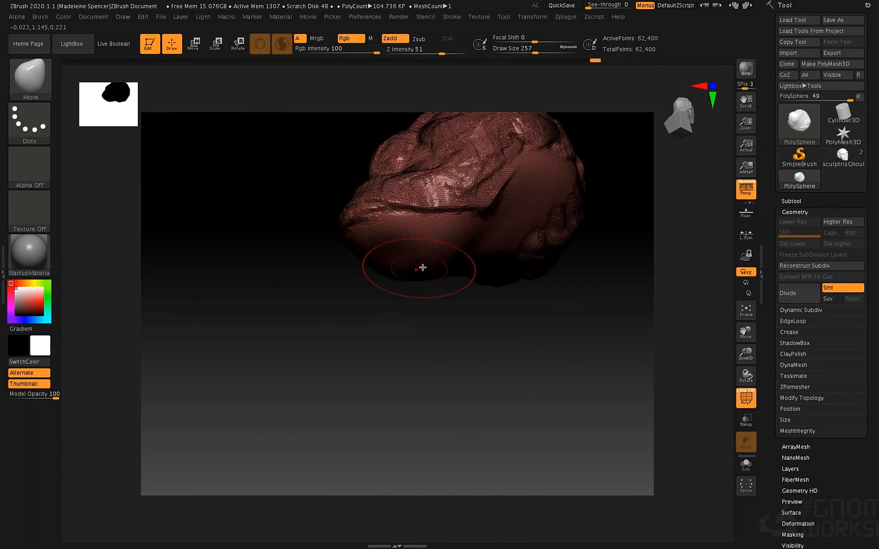
{"action": "left_click_drag", "start_coordinate": [433, 271], "coordinate": [461, 275]}
{"action": "mouse_move", "coordinate": [418, 212]}
{"action": "right_mouse_down"}
{"action": "mouse_move", "coordinate": [440, 235]}
{"action": "mouse_move", "coordinate": [411, 296]}
{"action": "mouse_move", "coordinate": [414, 315]}
{"action": "right_mouse_up"}
{"action": "mouse_move", "coordinate": [461, 300]}
{"action": "left_mouse_down", "text": "shift"}
{"action": "mouse_move", "coordinate": [433, 332]}
{"action": "mouse_move", "coordinate": [435, 314]}
{"action": "left_mouse_up", "text": "shift"}
Set the draw size to 120 and smooth the rough clay on the forehead and cheek
{"action": "right_click_drag", "start_coordinate": [313, 226], "coordinate": [309, 305], "text": "alt"}
{"action": "key", "text": "space"}
{"action": "left_click", "coordinate": [362, 248]}
{"action": "right_click_drag", "start_coordinate": [364, 289], "coordinate": [341, 303]}
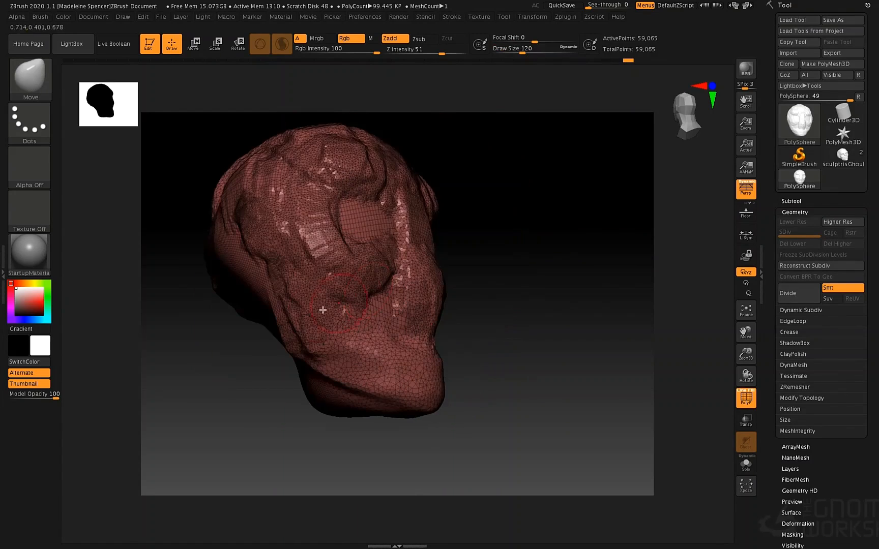
{"action": "right_click_drag", "start_coordinate": [315, 336], "coordinate": [270, 356]}
{"action": "mouse_move", "coordinate": [373, 148]}
{"action": "right_mouse_down", "text": "alt"}
{"action": "mouse_move", "coordinate": [354, 220]}
{"action": "mouse_move", "coordinate": [383, 226]}
{"action": "mouse_move", "coordinate": [351, 227]}
{"action": "right_mouse_up", "text": "alt"}
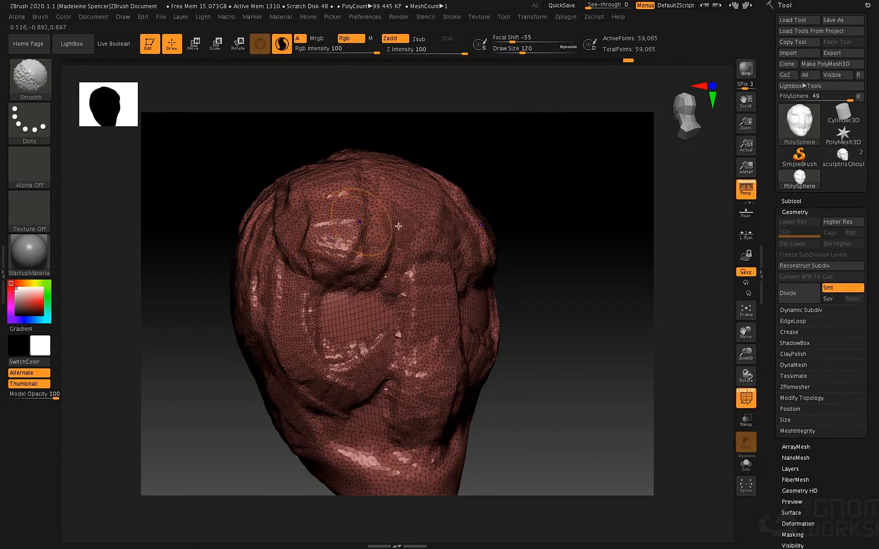
{"action": "mouse_move", "coordinate": [413, 226]}
{"action": "left_mouse_down", "text": "shift"}
{"action": "mouse_move", "coordinate": [305, 214]}
{"action": "mouse_move", "coordinate": [325, 183]}
{"action": "mouse_move", "coordinate": [387, 168]}
{"action": "mouse_move", "coordinate": [309, 247]}
{"action": "mouse_move", "coordinate": [348, 217]}
{"action": "left_mouse_up", "text": "shift"}
{"action": "left_click_drag", "start_coordinate": [375, 253], "coordinate": [402, 188], "text": "shift"}
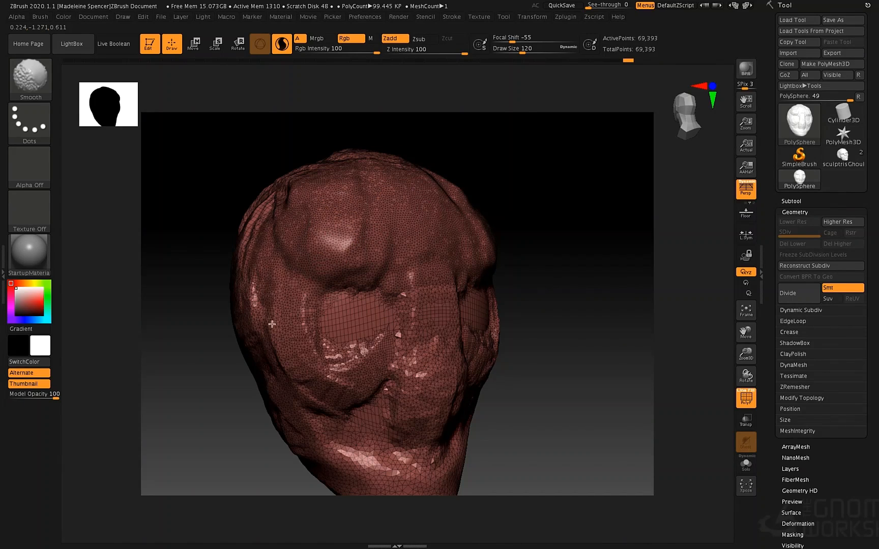
{"action": "mouse_move", "coordinate": [275, 319]}
{"action": "left_mouse_down", "text": "shift"}
{"action": "mouse_move", "coordinate": [346, 356]}
{"action": "mouse_move", "coordinate": [386, 356]}
{"action": "mouse_move", "coordinate": [345, 346]}
{"action": "mouse_move", "coordinate": [384, 316]}
{"action": "left_mouse_up", "text": "shift"}
Enlarge the brush and smooth the broad forms across the face and the side of the head
{"action": "key", "text": "space"}
{"action": "mouse_move", "coordinate": [365, 283]}
{"action": "left_mouse_down"}
{"action": "mouse_move", "coordinate": [353, 283]}
{"action": "mouse_move", "coordinate": [328, 314]}
{"action": "mouse_move", "coordinate": [363, 326]}
{"action": "mouse_move", "coordinate": [351, 301]}
{"action": "left_mouse_up"}
{"action": "key", "text": "space"}
{"action": "mouse_move", "coordinate": [385, 223]}
{"action": "left_mouse_down"}
{"action": "mouse_move", "coordinate": [410, 221]}
{"action": "mouse_move", "coordinate": [402, 203]}
{"action": "mouse_move", "coordinate": [341, 325]}
{"action": "mouse_move", "coordinate": [343, 155]}
{"action": "mouse_move", "coordinate": [274, 332]}
{"action": "mouse_move", "coordinate": [338, 171]}
{"action": "mouse_move", "coordinate": [258, 257]}
{"action": "left_mouse_up"}
{"action": "right_click_drag", "start_coordinate": [338, 339], "coordinate": [349, 231], "text": "alt"}
{"action": "left_click_drag", "start_coordinate": [403, 224], "coordinate": [400, 308], "text": "shift"}
{"action": "right_click_drag", "start_coordinate": [406, 238], "coordinate": [269, 198]}
{"action": "mouse_move", "coordinate": [440, 301]}
{"action": "left_mouse_down", "text": "shift"}
{"action": "mouse_move", "coordinate": [478, 272]}
{"action": "mouse_move", "coordinate": [436, 318]}
{"action": "left_mouse_up", "text": "shift"}
Smooth the remaining rough areas of the head from other angles
{"action": "mouse_move", "coordinate": [441, 285]}
{"action": "right_mouse_down", "text": "ctrl"}
{"action": "mouse_move", "coordinate": [446, 192]}
{"action": "mouse_move", "coordinate": [454, 252]}
{"action": "right_mouse_up", "text": "ctrl"}
{"action": "right_click_drag", "start_coordinate": [454, 251], "coordinate": [403, 231]}
{"action": "mouse_move", "coordinate": [433, 229]}
{"action": "left_mouse_down", "text": "shift"}
{"action": "mouse_move", "coordinate": [480, 303]}
{"action": "mouse_move", "coordinate": [487, 254]}
{"action": "left_mouse_up", "text": "shift"}
{"action": "mouse_move", "coordinate": [406, 224]}
{"action": "right_mouse_down"}
{"action": "mouse_move", "coordinate": [476, 212]}
{"action": "mouse_move", "coordinate": [424, 183]}
{"action": "right_mouse_up"}
{"action": "right_click_drag", "start_coordinate": [425, 183], "coordinate": [449, 243], "text": "alt"}
{"action": "left_click_drag", "start_coordinate": [412, 205], "coordinate": [414, 209], "text": "shift"}
Dock the Stroke palette, expand its Sculptris Pro settings, and switch to the Standard brush
{"action": "left_click", "coordinate": [449, 18]}
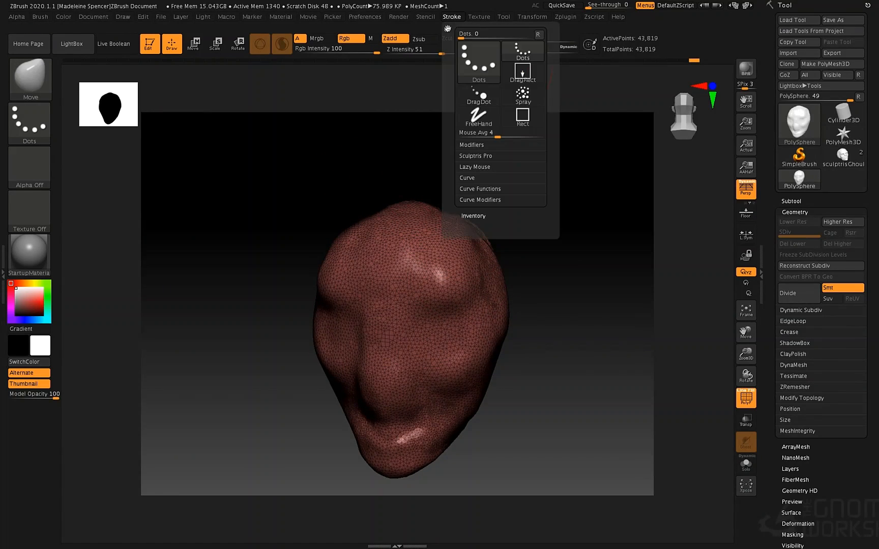
{"action": "left_click", "coordinate": [447, 29]}
{"action": "left_click", "coordinate": [798, 143]}
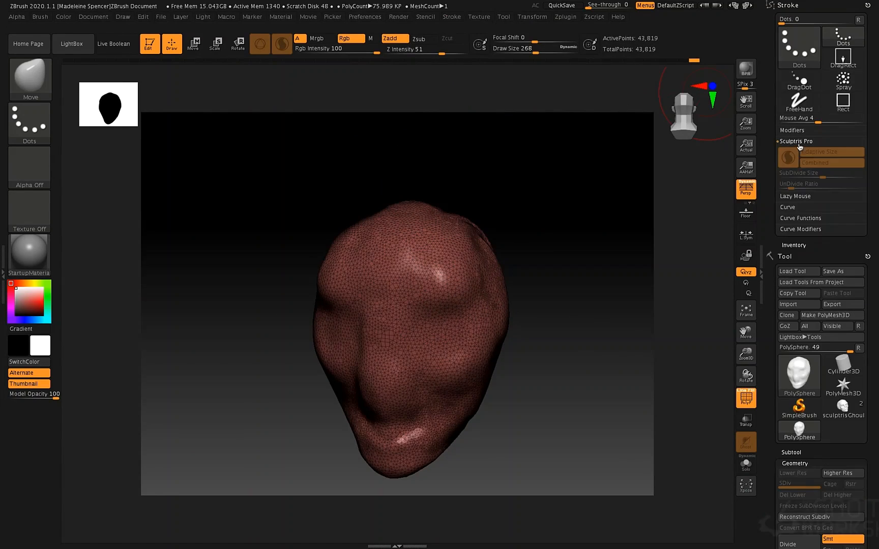
{"action": "key", "text": "b"}
{"action": "key", "text": "s"}
{"action": "key", "text": "t"}
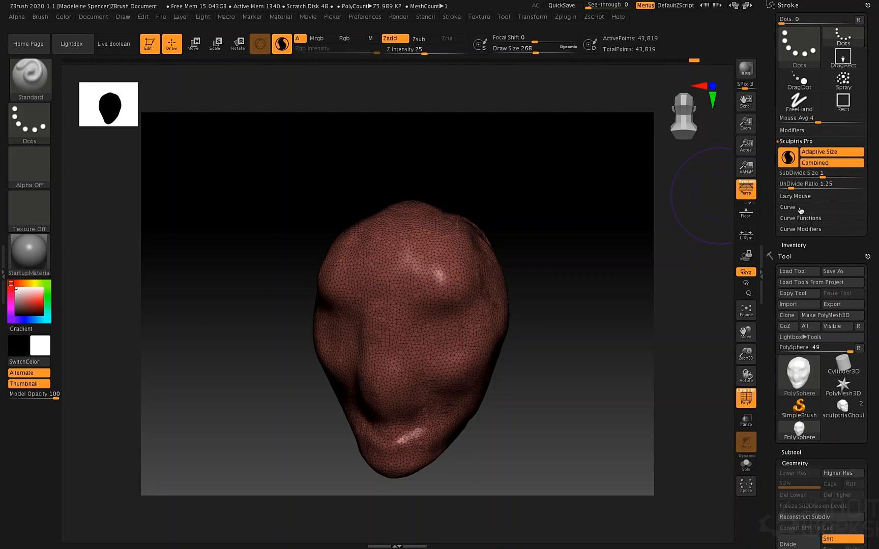
Turn off Adaptive Size and sculpt strokes on the forehead with the draw size reduced to 163
{"action": "left_click", "coordinate": [822, 153]}
{"action": "right_click_drag", "start_coordinate": [487, 237], "coordinate": [496, 238], "text": "alt"}
{"action": "key", "text": "space"}
{"action": "mouse_move", "coordinate": [497, 232]}
{"action": "left_mouse_down"}
{"action": "mouse_move", "coordinate": [479, 233]}
{"action": "mouse_move", "coordinate": [475, 313]}
{"action": "mouse_move", "coordinate": [504, 225]}
{"action": "mouse_move", "coordinate": [466, 313]}
{"action": "left_mouse_up"}
{"action": "key", "text": "space"}
{"action": "left_click_drag", "start_coordinate": [449, 254], "coordinate": [459, 254]}
{"action": "mouse_move", "coordinate": [468, 202]}
{"action": "left_mouse_down"}
{"action": "mouse_move", "coordinate": [448, 249]}
{"action": "mouse_move", "coordinate": [447, 298]}
{"action": "left_mouse_up"}
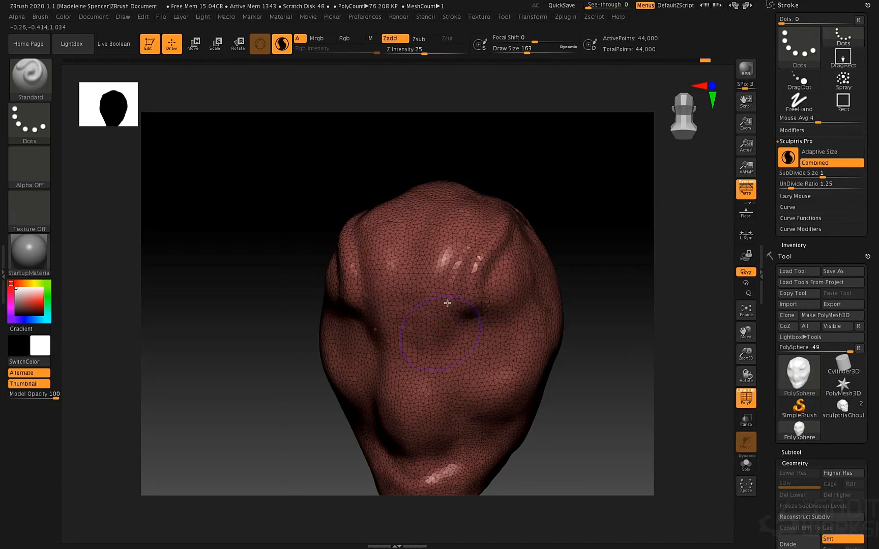
{"action": "right_click_drag", "start_coordinate": [482, 230], "coordinate": [471, 241]}
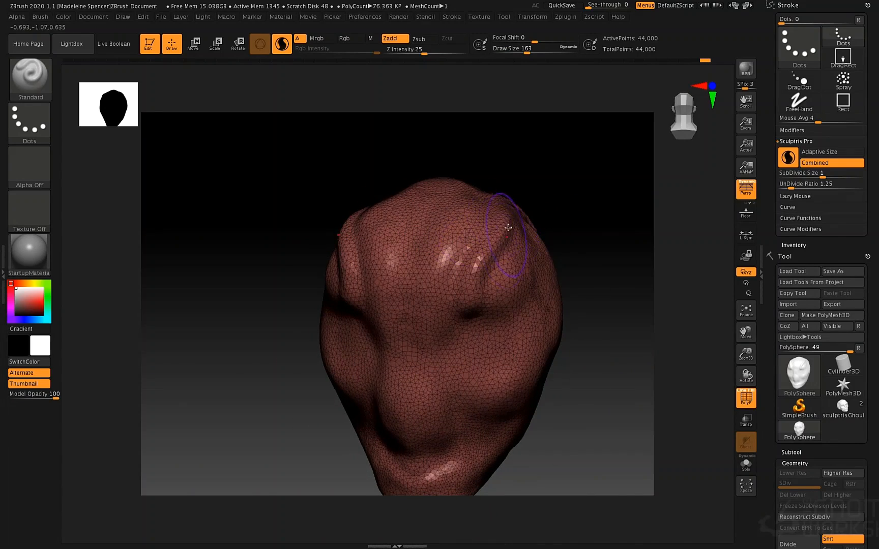
Set SubDivide Size to 0.35268 and sculpt forehead ridges and an eye-socket rim with the draw size reduced to 83
{"action": "left_click_drag", "start_coordinate": [822, 176], "coordinate": [814, 176]}
{"action": "mouse_move", "coordinate": [500, 223]}
{"action": "left_mouse_down"}
{"action": "mouse_move", "coordinate": [471, 298]}
{"action": "mouse_move", "coordinate": [476, 235]}
{"action": "mouse_move", "coordinate": [458, 227]}
{"action": "mouse_move", "coordinate": [432, 313]}
{"action": "left_mouse_up"}
{"action": "key", "text": "space"}
{"action": "mouse_move", "coordinate": [457, 193]}
{"action": "left_mouse_down"}
{"action": "mouse_move", "coordinate": [422, 285]}
{"action": "mouse_move", "coordinate": [434, 334]}
{"action": "mouse_move", "coordinate": [410, 342]}
{"action": "mouse_move", "coordinate": [435, 369]}
{"action": "mouse_move", "coordinate": [507, 391]}
{"action": "mouse_move", "coordinate": [531, 351]}
{"action": "mouse_move", "coordinate": [522, 366]}
{"action": "mouse_move", "coordinate": [504, 307]}
{"action": "mouse_move", "coordinate": [435, 337]}
{"action": "mouse_move", "coordinate": [481, 295]}
{"action": "mouse_move", "coordinate": [449, 364]}
{"action": "left_mouse_up"}
{"action": "mouse_move", "coordinate": [308, 282]}
{"action": "left_mouse_down"}
{"action": "mouse_move", "coordinate": [500, 275]}
{"action": "mouse_move", "coordinate": [441, 272]}
{"action": "left_mouse_up"}
{"action": "left_click_drag", "start_coordinate": [539, 285], "coordinate": [356, 294]}
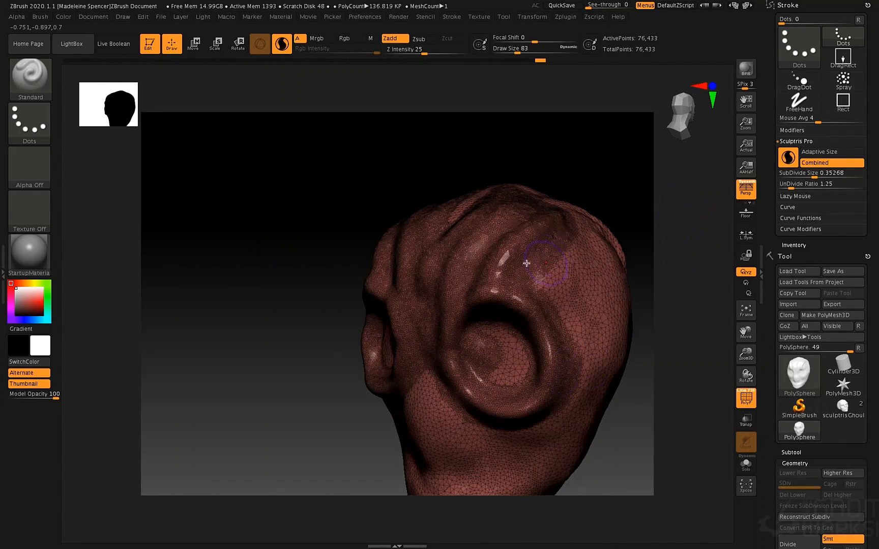
{"action": "right_click_drag", "start_coordinate": [522, 259], "coordinate": [502, 257]}
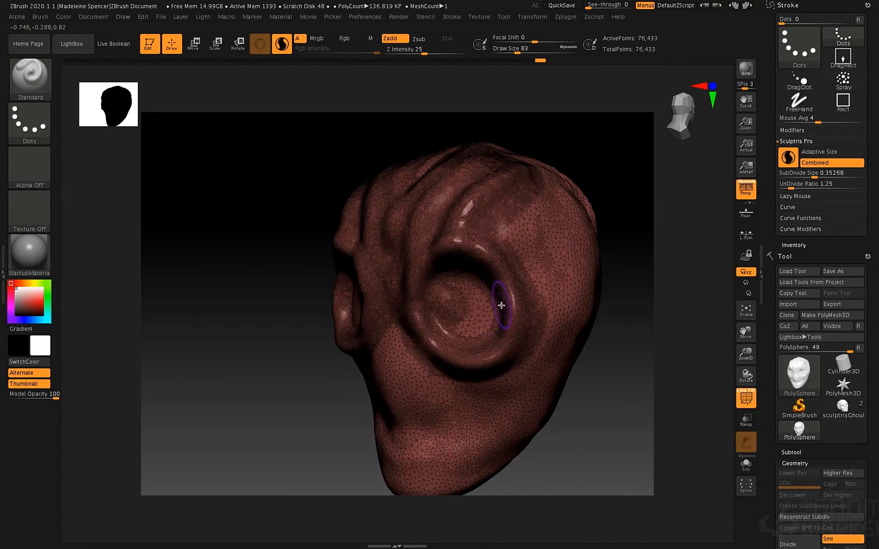
Turn Adaptive Size back on, toggle Combined off and on again, and sculpt a narrow ridge across the side of the head
{"action": "left_click", "coordinate": [826, 152]}
{"action": "left_click", "coordinate": [821, 165]}
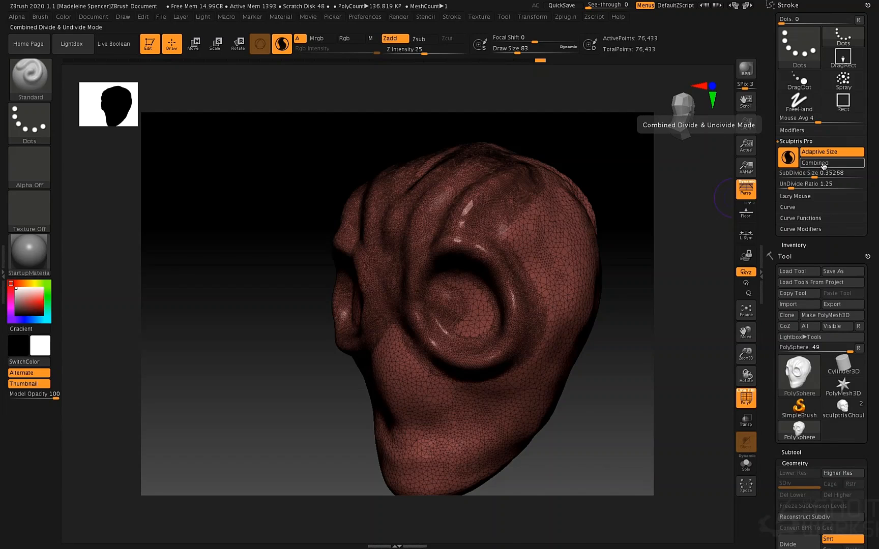
{"action": "mouse_move", "coordinate": [579, 193]}
{"action": "right_mouse_down"}
{"action": "mouse_move", "coordinate": [602, 202]}
{"action": "mouse_move", "coordinate": [520, 215]}
{"action": "mouse_move", "coordinate": [504, 251]}
{"action": "mouse_move", "coordinate": [446, 209]}
{"action": "right_mouse_up"}
{"action": "left_click", "coordinate": [820, 163]}
{"action": "right_click_drag", "start_coordinate": [447, 210], "coordinate": [476, 241], "text": "alt"}
{"action": "key", "text": "space"}
{"action": "left_click_drag", "start_coordinate": [477, 242], "coordinate": [472, 242]}
{"action": "left_click_drag", "start_coordinate": [450, 293], "coordinate": [552, 230]}
Set the draw size to 202, try a wide stroke over the narrow ridge with Combined on, and undo it
{"action": "key", "text": "space"}
{"action": "mouse_move", "coordinate": [495, 198]}
{"action": "left_mouse_down"}
{"action": "mouse_move", "coordinate": [540, 294]}
{"action": "mouse_move", "coordinate": [519, 282]}
{"action": "left_mouse_up"}
{"action": "mouse_move", "coordinate": [519, 283]}
{"action": "right_mouse_down"}
{"action": "mouse_move", "coordinate": [474, 264]}
{"action": "mouse_move", "coordinate": [532, 261]}
{"action": "mouse_move", "coordinate": [525, 264]}
{"action": "right_mouse_up"}
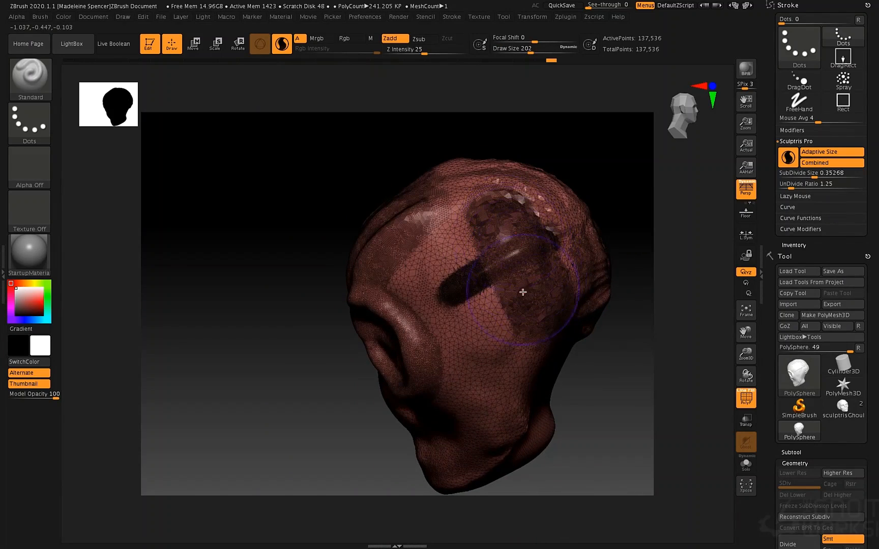
{"action": "key", "text": "ctrl+z"}
Turn off Combined, sculpt wide strokes over the ridge on the side of the head, and hide the polyframe
{"action": "left_click", "coordinate": [830, 164]}
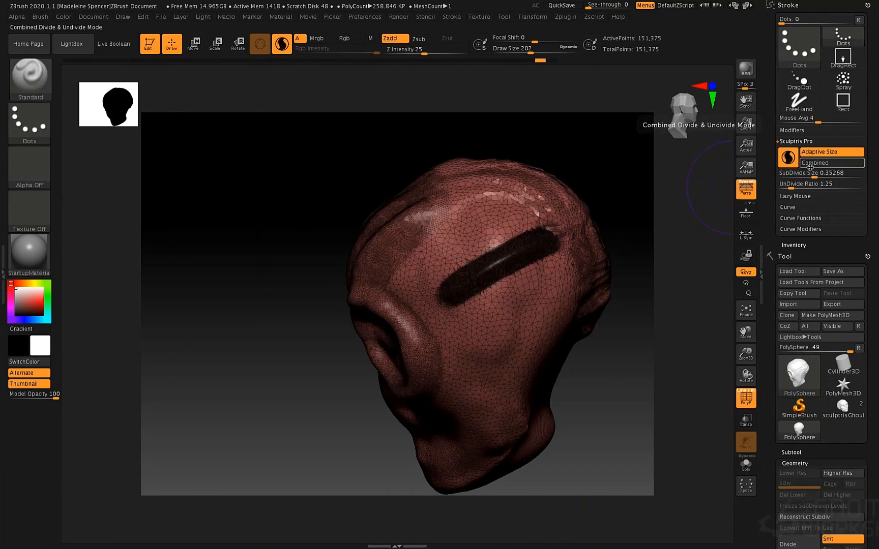
{"action": "left_click_drag", "start_coordinate": [464, 253], "coordinate": [487, 315]}
{"action": "mouse_move", "coordinate": [508, 224]}
{"action": "left_mouse_down"}
{"action": "mouse_move", "coordinate": [526, 249]}
{"action": "mouse_move", "coordinate": [529, 295]}
{"action": "left_mouse_up"}
{"action": "mouse_move", "coordinate": [498, 257]}
{"action": "right_mouse_down"}
{"action": "mouse_move", "coordinate": [519, 268]}
{"action": "mouse_move", "coordinate": [506, 260]}
{"action": "mouse_move", "coordinate": [513, 258]}
{"action": "mouse_move", "coordinate": [489, 265]}
{"action": "mouse_move", "coordinate": [511, 260]}
{"action": "right_mouse_up"}
{"action": "right_click_drag", "start_coordinate": [458, 248], "coordinate": [496, 286]}
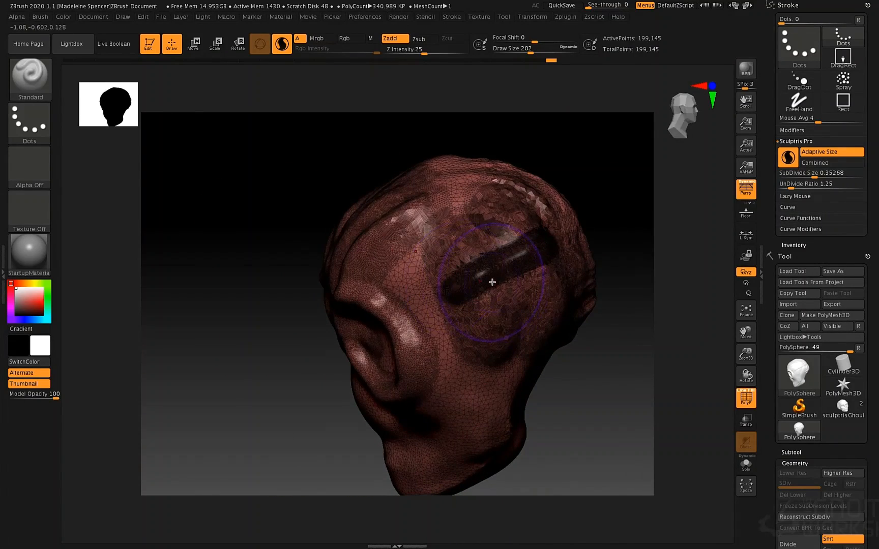
{"action": "key", "text": "shift+f"}
{"action": "right_click_drag", "start_coordinate": [462, 249], "coordinate": [488, 185], "text": "alt"}
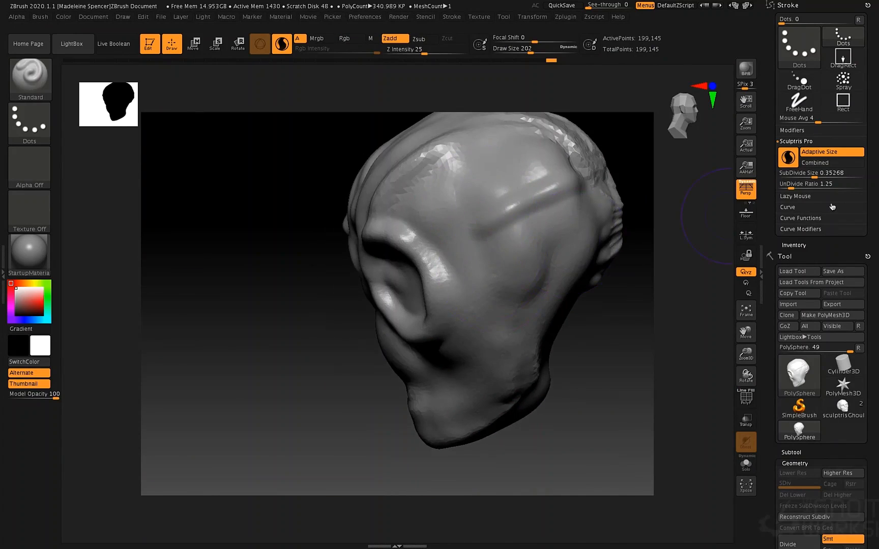
Turn Combined back on and switch to the DamStandard brush with a draw size of 71
{"action": "left_click", "coordinate": [822, 165]}
{"action": "key", "text": "b"}
{"action": "key", "text": "d"}
{"action": "key", "text": "s"}
{"action": "key", "text": "space"}
{"action": "left_click_drag", "start_coordinate": [440, 230], "coordinate": [427, 230]}
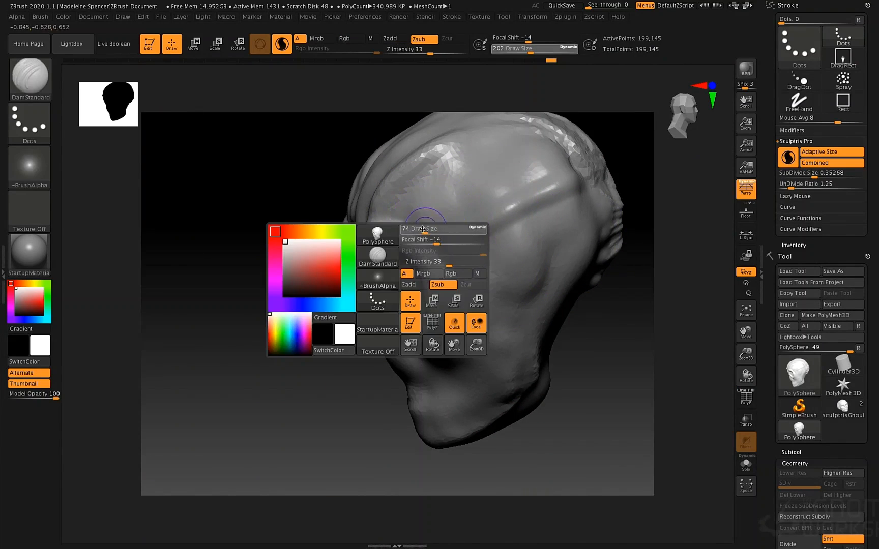
Carve the nose base, nostril creases and mouth line into the lower face, and briefly check the polyframe
{"action": "right_click_drag", "start_coordinate": [445, 242], "coordinate": [436, 250]}
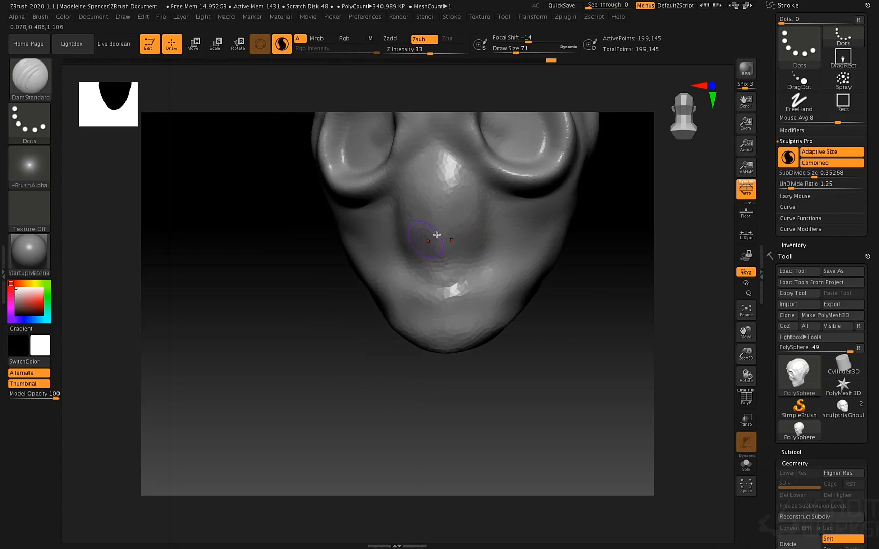
{"action": "mouse_move", "coordinate": [440, 184]}
{"action": "left_mouse_down"}
{"action": "mouse_move", "coordinate": [419, 203]}
{"action": "mouse_move", "coordinate": [453, 216]}
{"action": "left_mouse_up"}
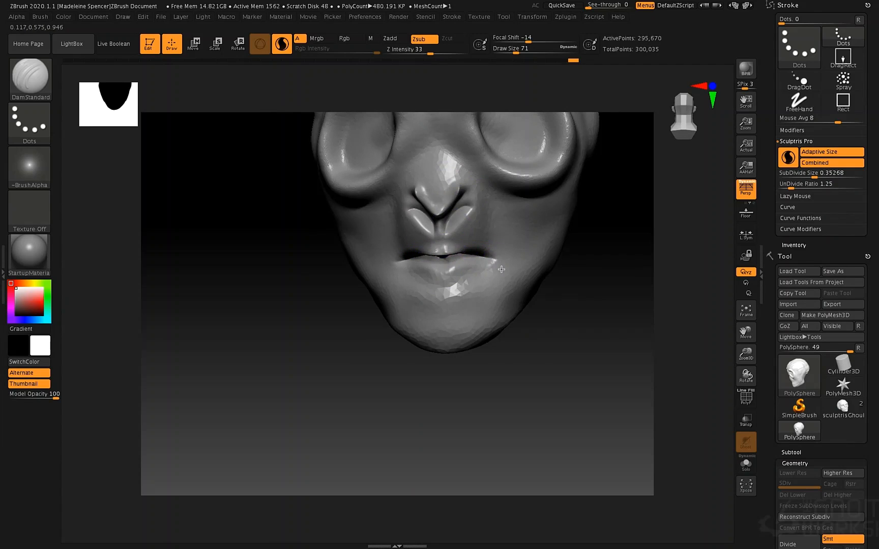
{"action": "right_click_drag", "start_coordinate": [453, 250], "coordinate": [505, 255]}
{"action": "mouse_move", "coordinate": [464, 227]}
{"action": "right_mouse_down"}
{"action": "mouse_move", "coordinate": [488, 234]}
{"action": "mouse_move", "coordinate": [452, 264]}
{"action": "right_mouse_up"}
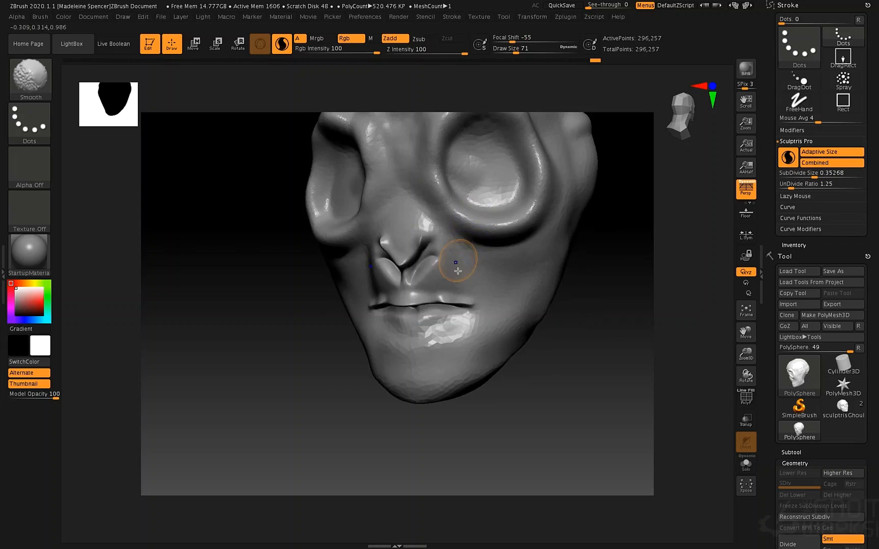
{"action": "key", "text": "shift+f"}
{"action": "key", "text": "shift+f"}
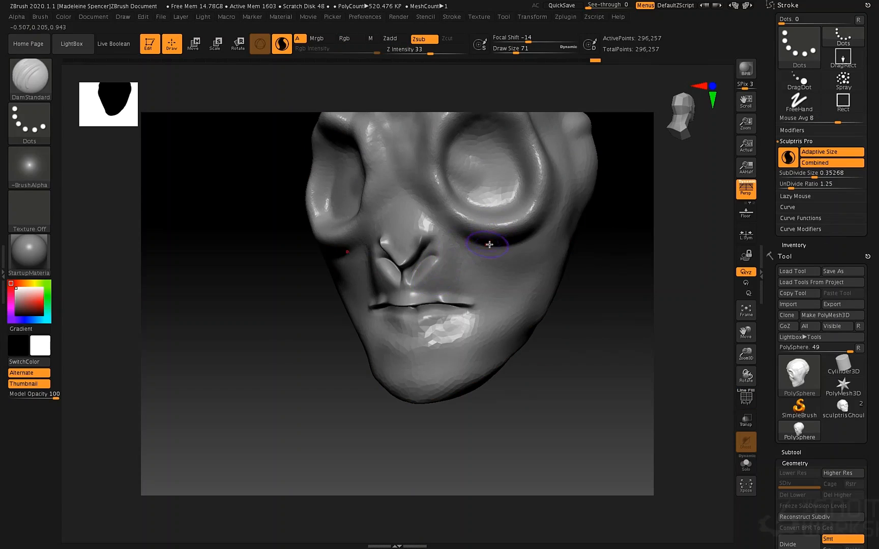
Turn off Combined and use the Standard brush at draw size 217 to build up the upper lip and nose bridge
{"action": "key", "text": "b"}
{"action": "key", "text": "s"}
{"action": "key", "text": "t"}
{"action": "left_click", "coordinate": [825, 164]}
{"action": "key", "text": "space"}
{"action": "left_click_drag", "start_coordinate": [465, 263], "coordinate": [479, 263]}
{"action": "mouse_move", "coordinate": [421, 282]}
{"action": "left_mouse_down"}
{"action": "mouse_move", "coordinate": [432, 297]}
{"action": "mouse_move", "coordinate": [426, 300]}
{"action": "mouse_move", "coordinate": [445, 310]}
{"action": "mouse_move", "coordinate": [459, 300]}
{"action": "mouse_move", "coordinate": [458, 285]}
{"action": "left_mouse_up"}
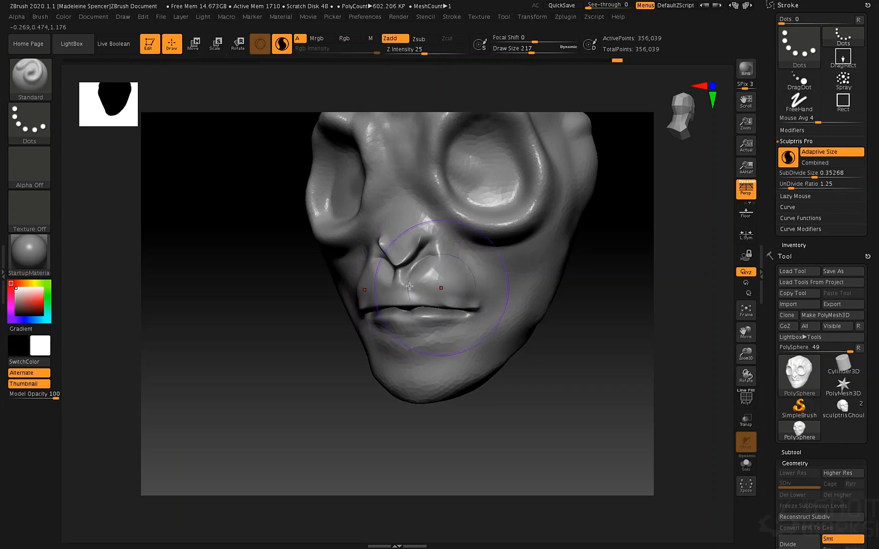
{"action": "left_click_drag", "start_coordinate": [399, 234], "coordinate": [400, 133]}
Sculpt the cheeks, chin and mouth area at draw size 158 with the polyframe shown, and hide the polyframe
{"action": "key", "text": "space"}
{"action": "key", "text": "shift+f"}
{"action": "mouse_move", "coordinate": [412, 227]}
{"action": "right_mouse_down"}
{"action": "mouse_move", "coordinate": [444, 214]}
{"action": "mouse_move", "coordinate": [435, 210]}
{"action": "mouse_move", "coordinate": [417, 290]}
{"action": "mouse_move", "coordinate": [456, 291]}
{"action": "mouse_move", "coordinate": [425, 347]}
{"action": "right_mouse_up"}
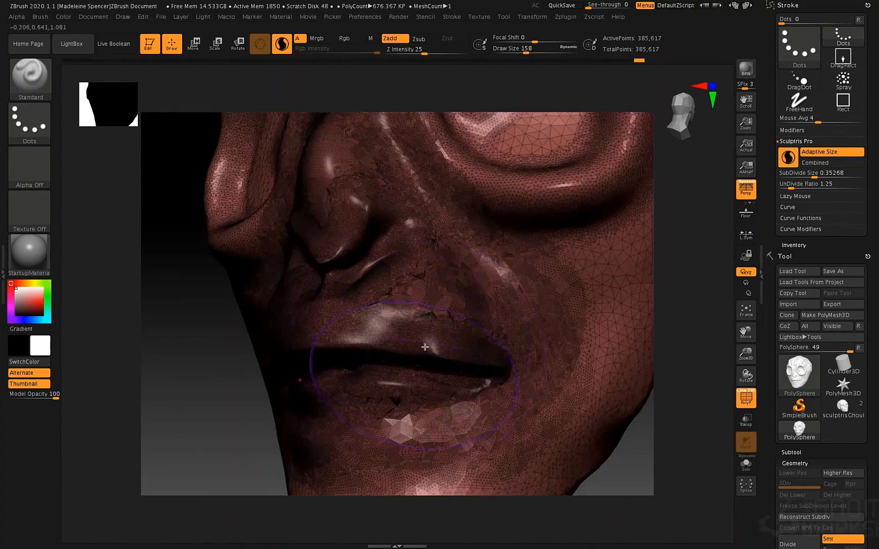
{"action": "right_click_drag", "start_coordinate": [382, 241], "coordinate": [521, 287], "text": "ctrl"}
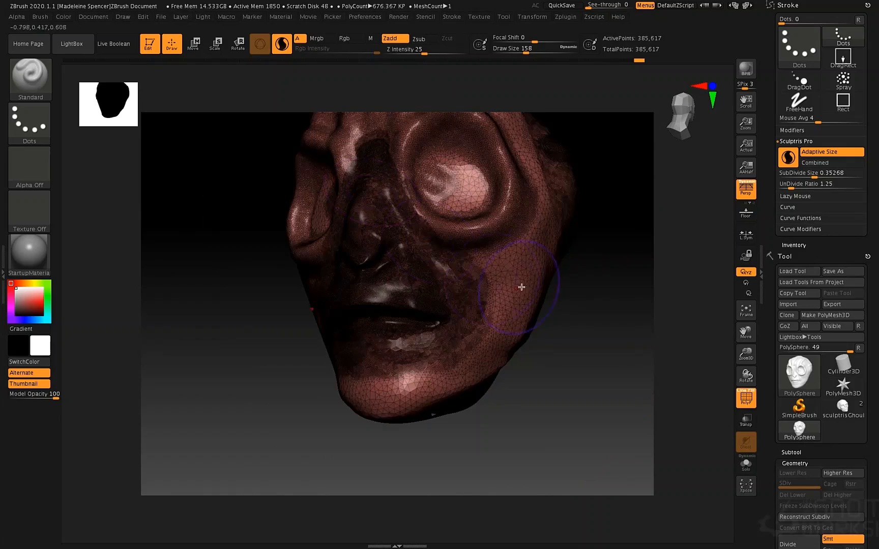
{"action": "left_click_drag", "start_coordinate": [491, 292], "coordinate": [480, 303]}
{"action": "left_click_drag", "start_coordinate": [392, 354], "coordinate": [377, 352]}
{"action": "mouse_move", "coordinate": [443, 313]}
{"action": "right_mouse_down"}
{"action": "mouse_move", "coordinate": [473, 275]}
{"action": "mouse_move", "coordinate": [554, 280]}
{"action": "right_mouse_up"}
{"action": "left_click_drag", "start_coordinate": [427, 262], "coordinate": [402, 320]}
{"action": "key", "text": "shift+f"}
{"action": "mouse_move", "coordinate": [457, 277]}
{"action": "right_mouse_down"}
{"action": "mouse_move", "coordinate": [450, 292]}
{"action": "mouse_move", "coordinate": [457, 311]}
{"action": "right_mouse_up"}
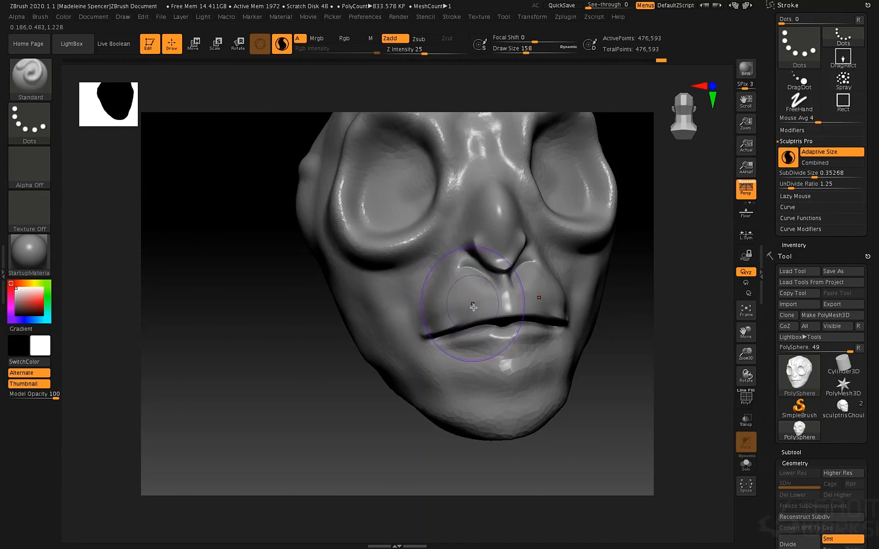
{"action": "mouse_move", "coordinate": [459, 238]}
{"action": "right_mouse_down", "text": "alt"}
{"action": "mouse_move", "coordinate": [431, 222]}
{"action": "mouse_move", "coordinate": [510, 179]}
{"action": "right_mouse_up", "text": "alt"}
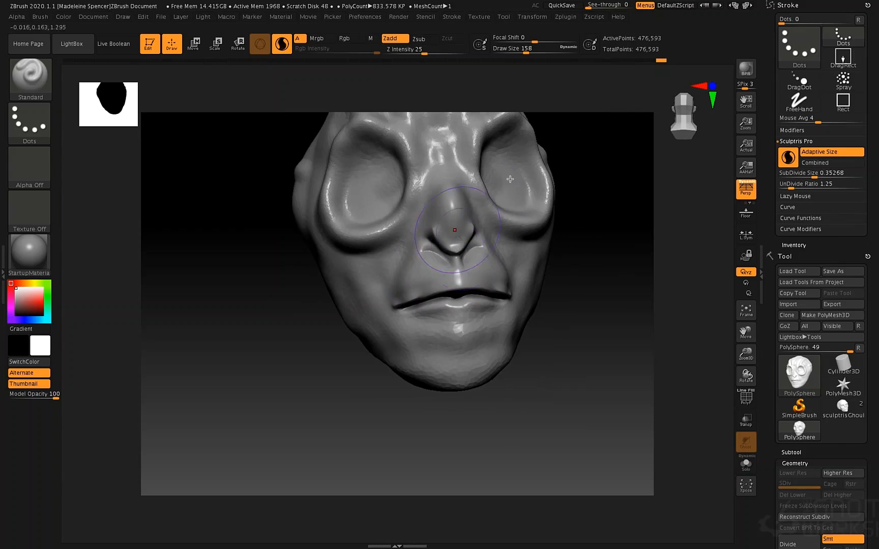
Turn on Combined, and switch Adaptive Size off and on again while reviewing SubDivide Size and UnDivide Ratio
{"action": "left_click", "coordinate": [821, 164]}
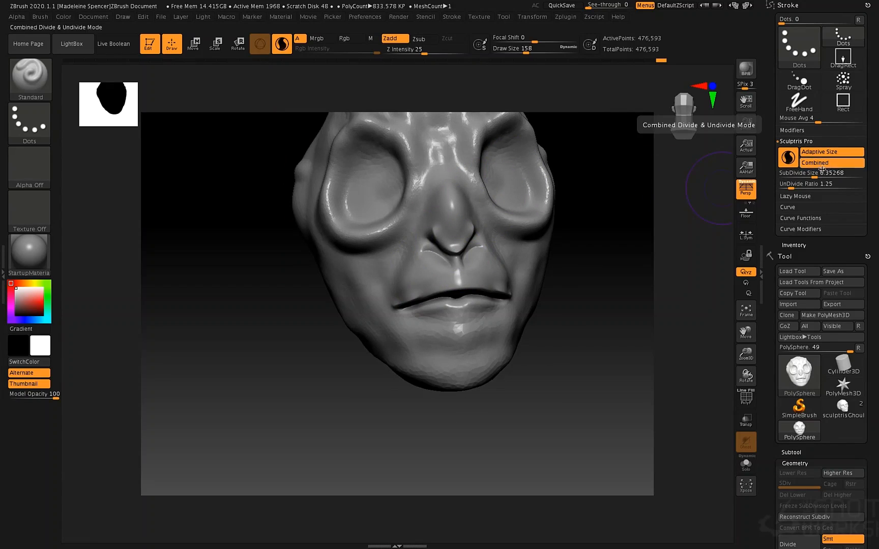
{"action": "right_click_drag", "start_coordinate": [671, 222], "coordinate": [620, 270]}
{"action": "right_click_drag", "start_coordinate": [673, 218], "coordinate": [604, 285], "text": "alt"}
{"action": "left_click", "coordinate": [829, 152]}
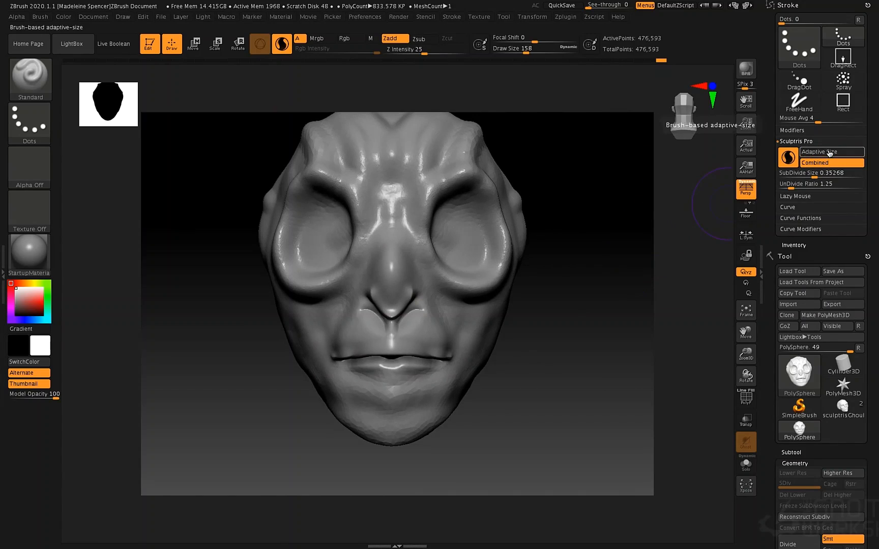
{"action": "left_click", "coordinate": [814, 173]}
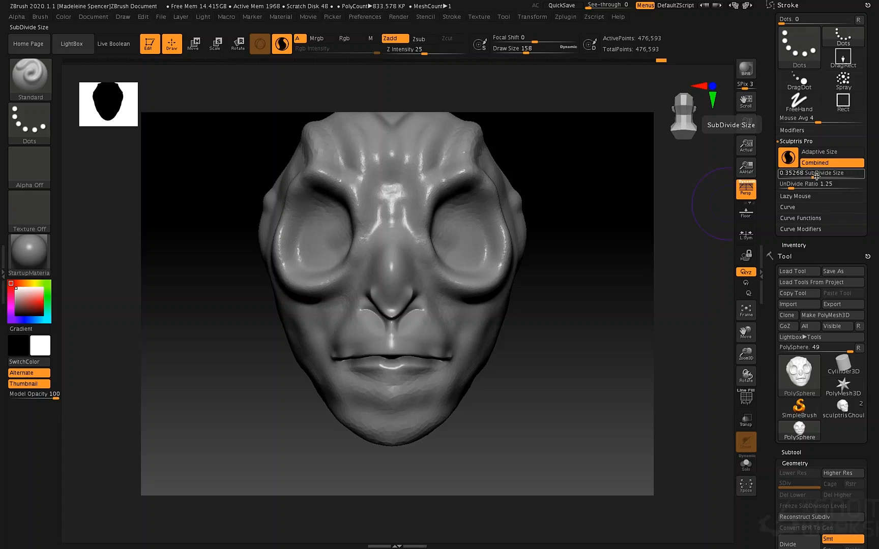
{"action": "left_click", "coordinate": [794, 184]}
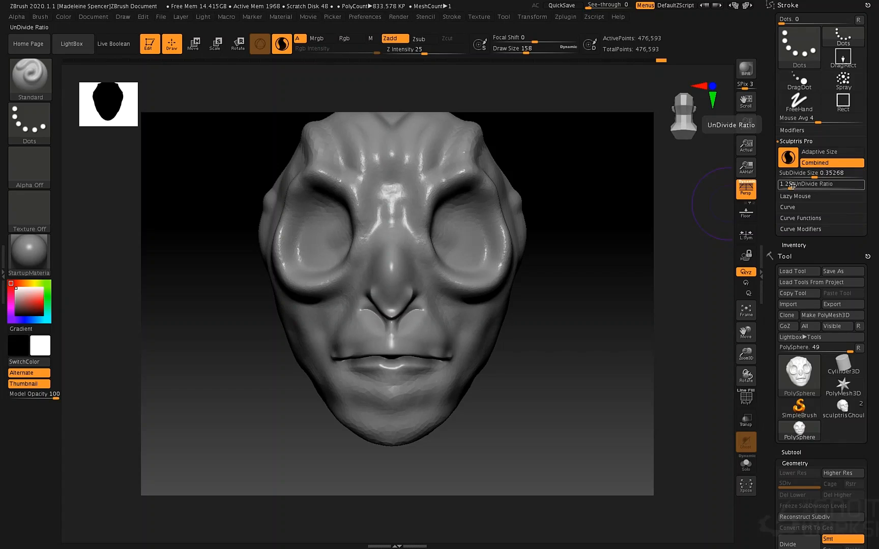
{"action": "left_click", "coordinate": [814, 175]}
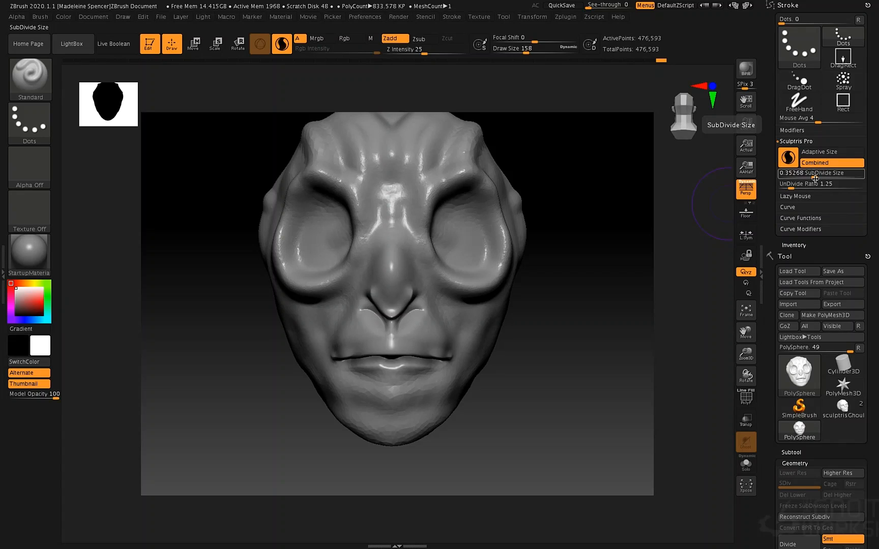
{"action": "left_click", "coordinate": [824, 153]}
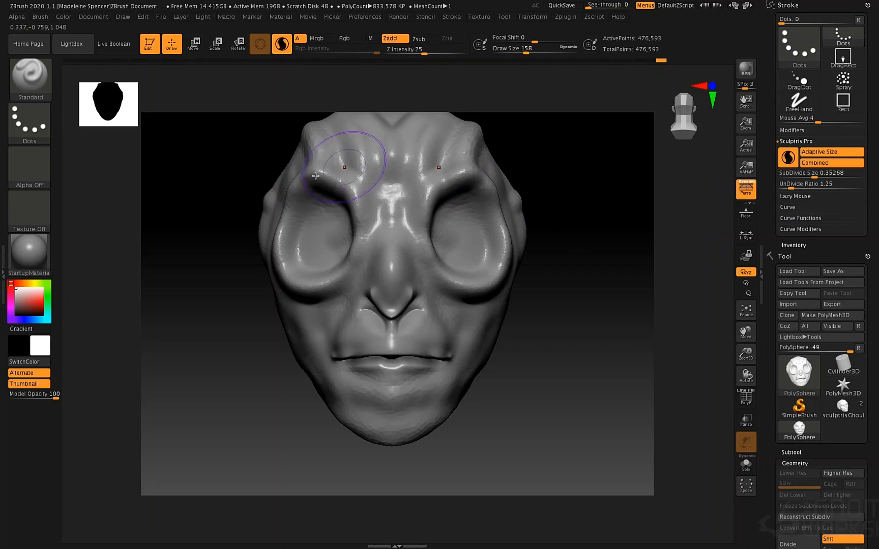
{"action": "right_click_drag", "start_coordinate": [323, 224], "coordinate": [360, 240], "text": "alt"}
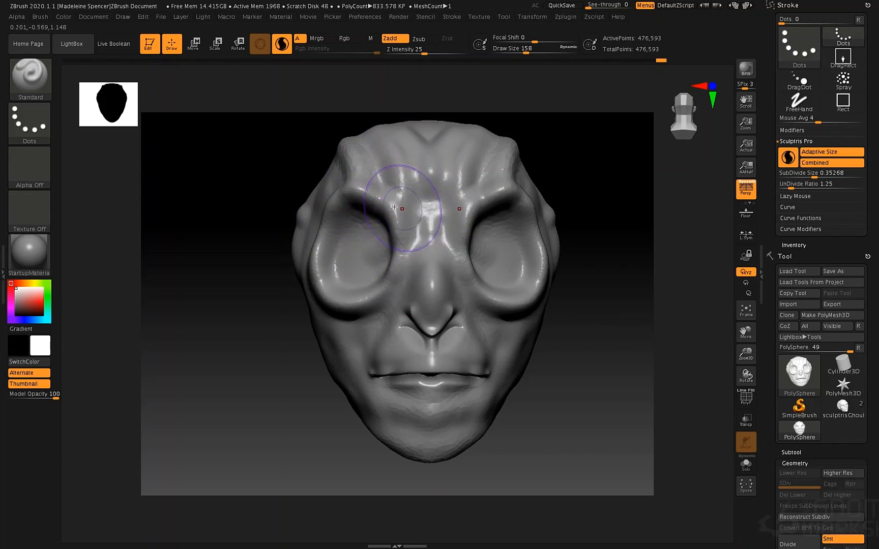
{"action": "mouse_move", "coordinate": [407, 233]}
{"action": "right_mouse_down"}
{"action": "mouse_move", "coordinate": [483, 235]}
{"action": "mouse_move", "coordinate": [428, 234]}
{"action": "right_mouse_up"}
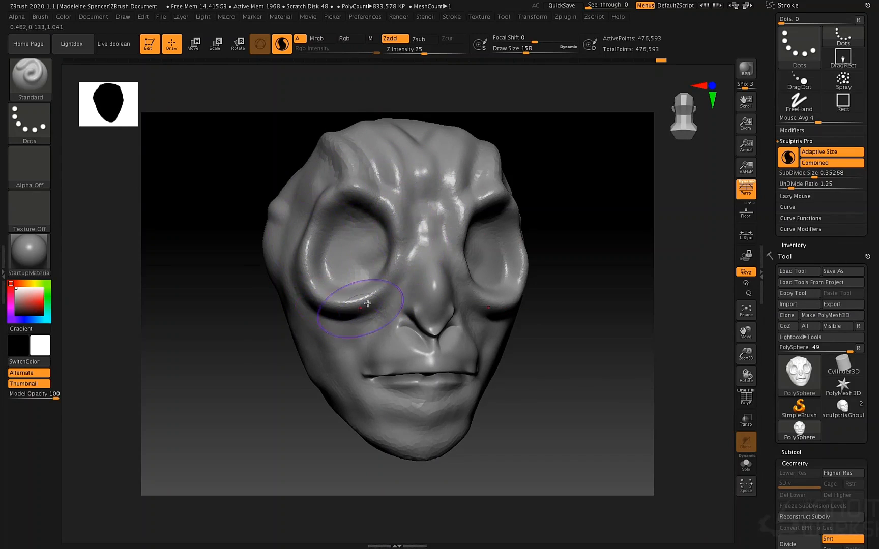
Dock the Brush palette, expand its Sculptris Pro section, and switch Use Global off and on again for the Standard brush
{"action": "left_click", "coordinate": [41, 18]}
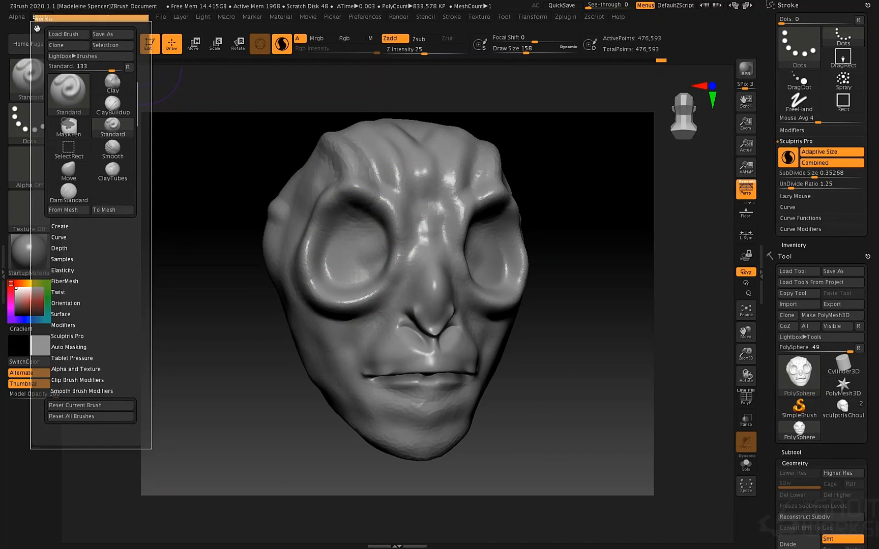
{"action": "left_click", "coordinate": [36, 30]}
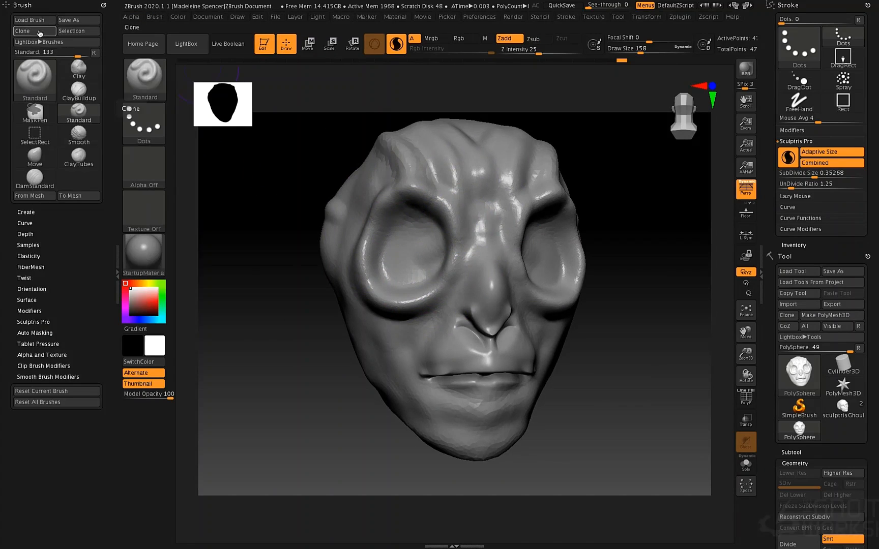
{"action": "left_click", "coordinate": [49, 321]}
{"action": "left_click_drag", "start_coordinate": [64, 318], "coordinate": [73, 210]}
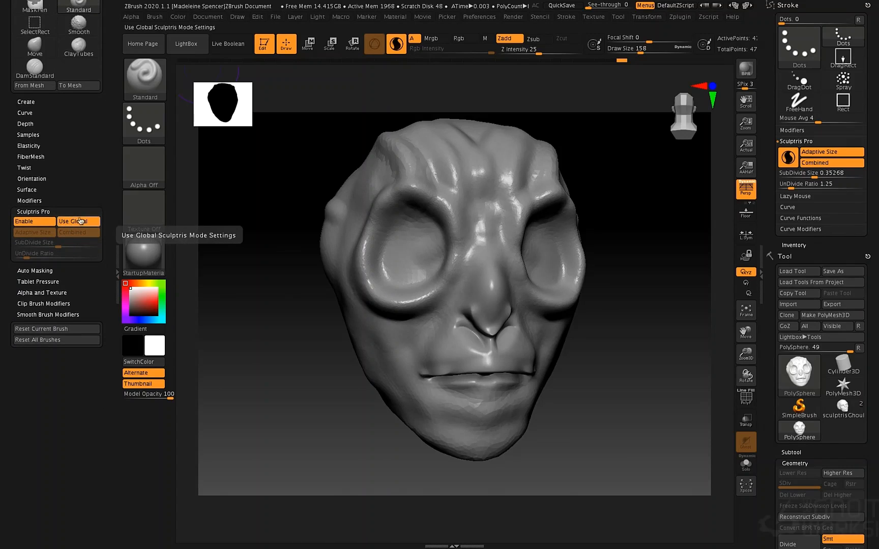
{"action": "left_click", "coordinate": [75, 221]}
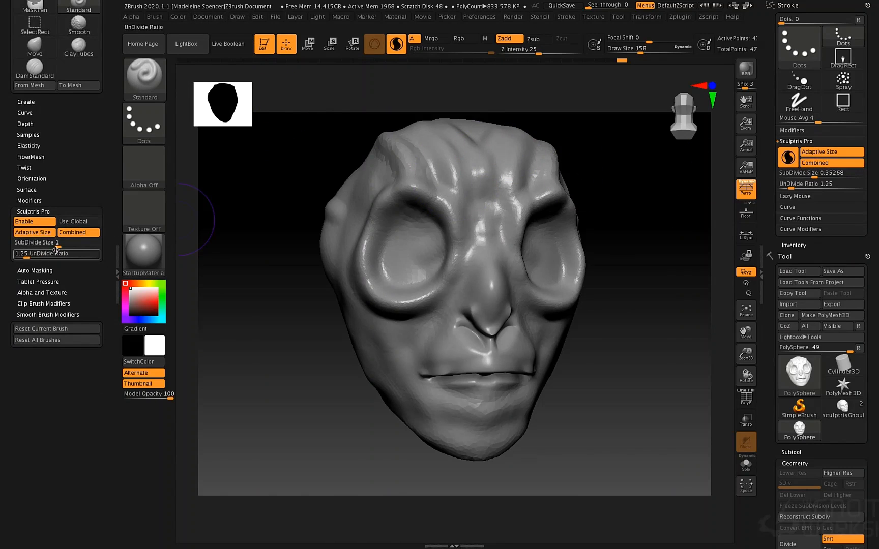
{"action": "left_click", "coordinate": [82, 227]}
Switch Use Global off and on again for the Smooth brush to review its own SubDivide Size setting
{"action": "key", "text": "shift"}
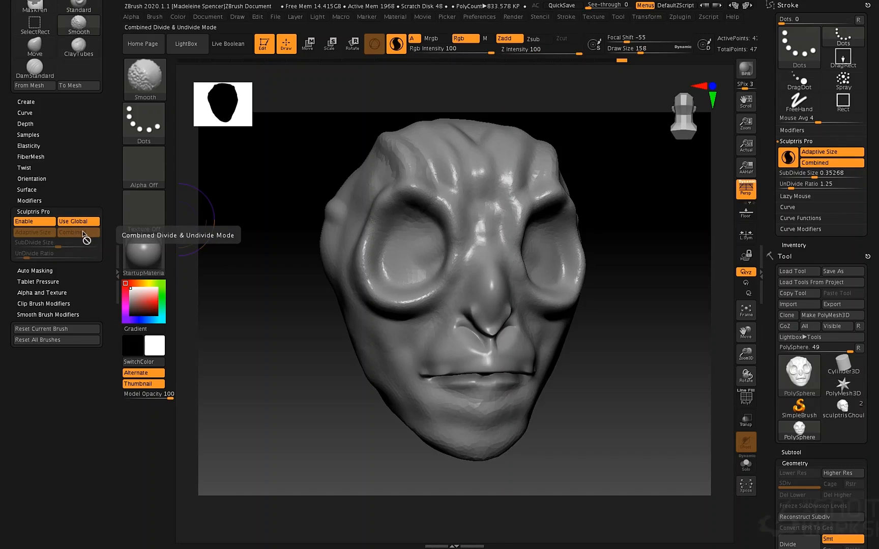
{"action": "left_click", "coordinate": [81, 225]}
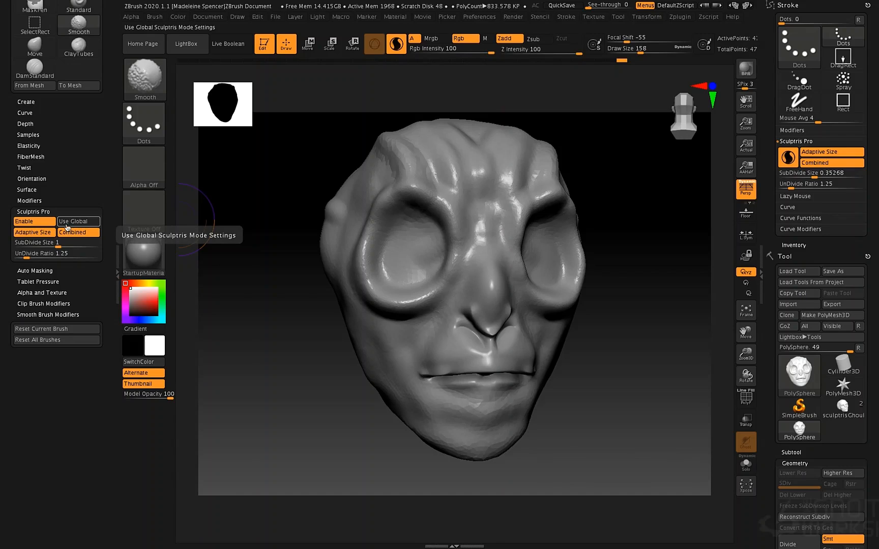
{"action": "left_click", "coordinate": [55, 242]}
{"action": "left_click", "coordinate": [79, 221]}
Show the polyframe, set the draw size to 228, and smooth the eye socket, brow and nose bridge
{"action": "key", "text": "shift+f"}
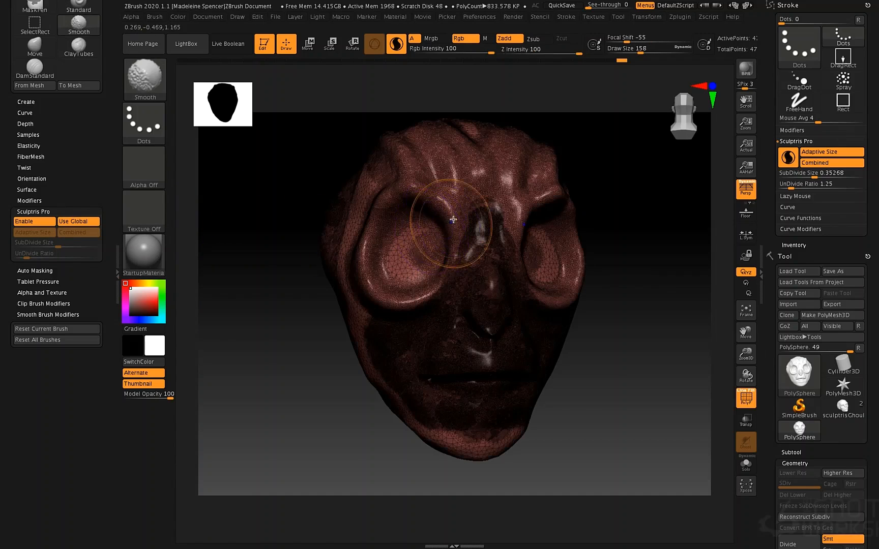
{"action": "key", "text": "space"}
{"action": "left_click_drag", "start_coordinate": [442, 230], "coordinate": [447, 230]}
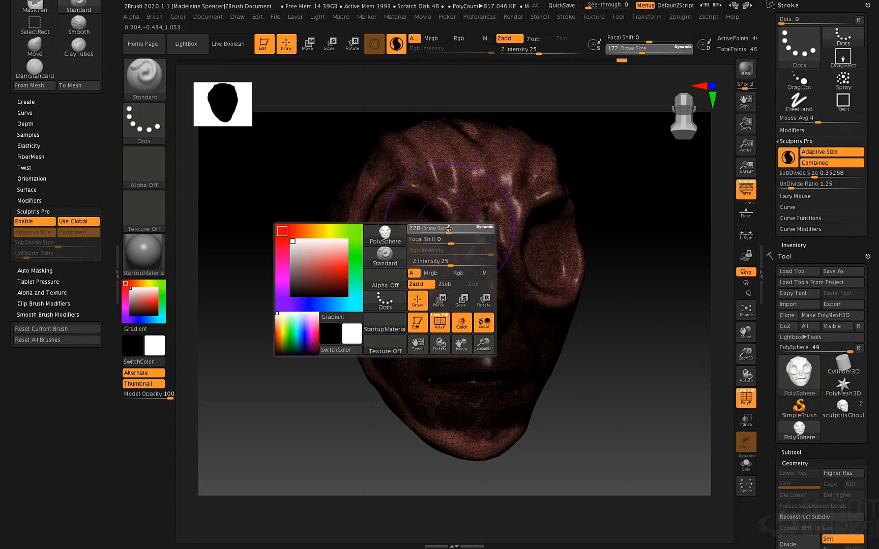
{"action": "mouse_move", "coordinate": [426, 188]}
{"action": "left_mouse_down", "text": "shift"}
{"action": "mouse_move", "coordinate": [463, 207]}
{"action": "mouse_move", "coordinate": [402, 179]}
{"action": "mouse_move", "coordinate": [382, 280]}
{"action": "mouse_move", "coordinate": [449, 240]}
{"action": "mouse_move", "coordinate": [386, 241]}
{"action": "left_mouse_up", "text": "shift"}
{"action": "left_click_drag", "start_coordinate": [473, 209], "coordinate": [473, 221], "text": "shift"}
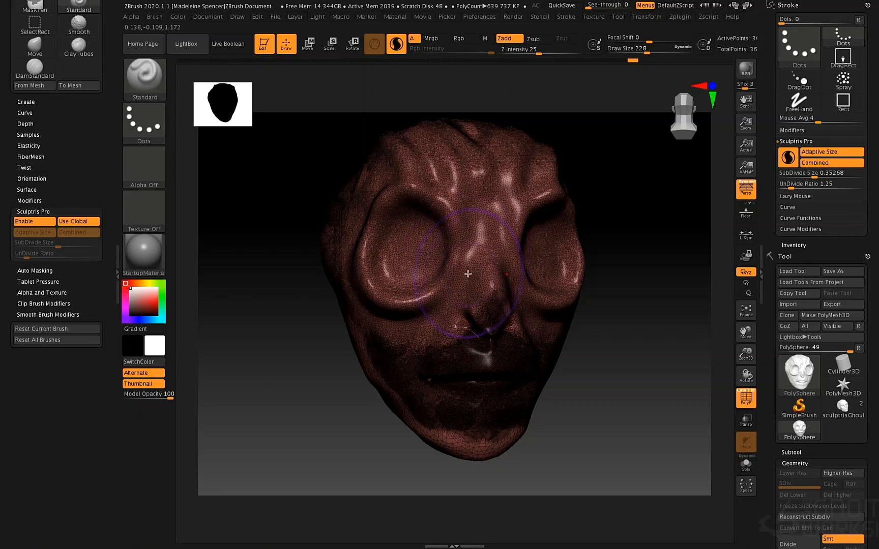
Turn off Use Global and Adaptive Size for the Smooth brush and set its SubDivide Size to 0.08221
{"action": "left_click", "coordinate": [79, 222], "text": "shift"}
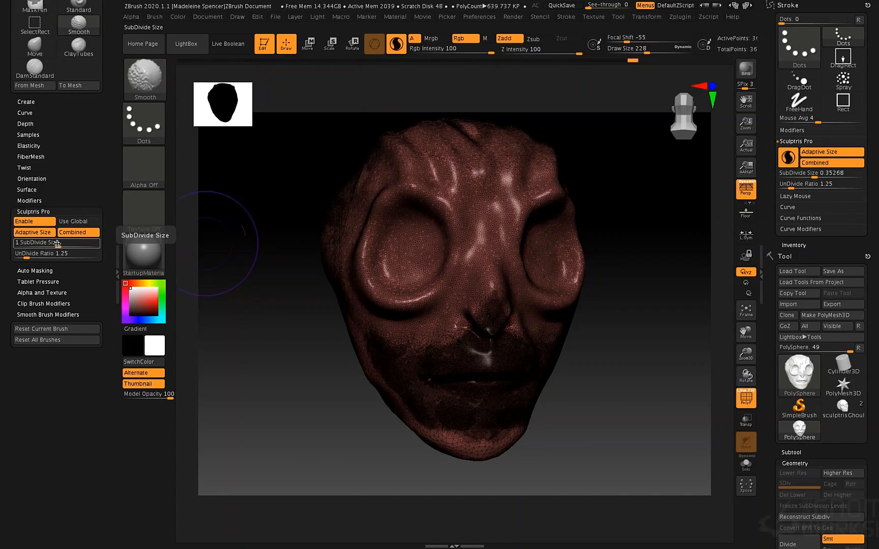
{"action": "left_click_drag", "start_coordinate": [57, 243], "coordinate": [54, 244]}
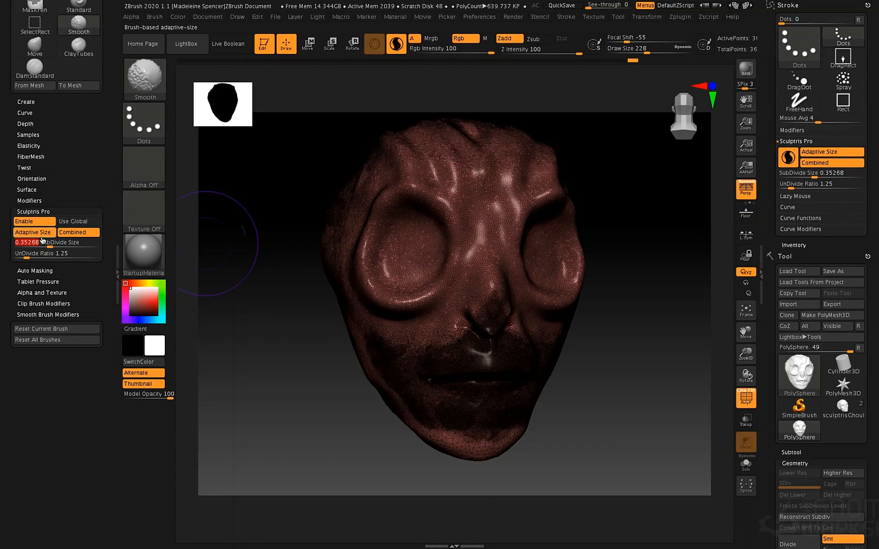
{"action": "left_click", "coordinate": [44, 232]}
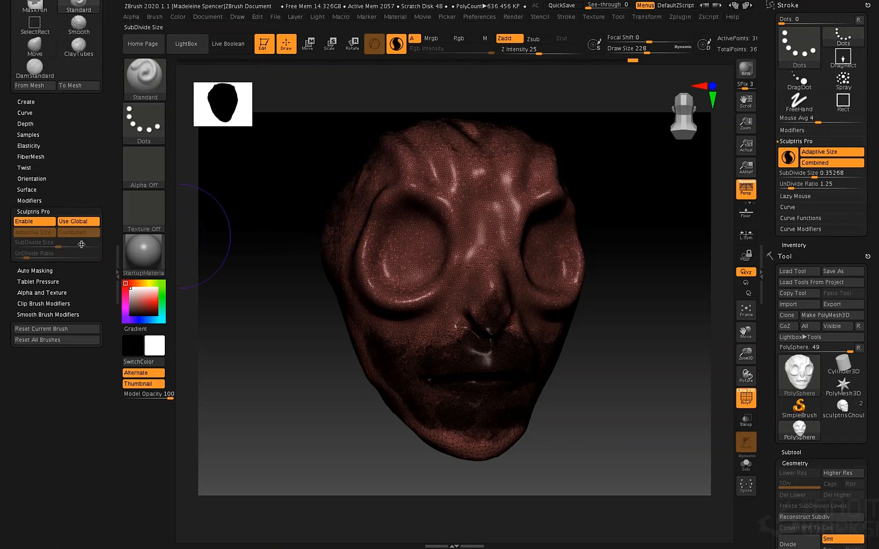
{"action": "left_click_drag", "start_coordinate": [50, 244], "coordinate": [38, 244]}
Smooth the eye sockets and brow with the Smooth brush's own tessellation settings, and hide the polyframe
{"action": "mouse_move", "coordinate": [447, 235]}
{"action": "left_mouse_down"}
{"action": "mouse_move", "coordinate": [402, 196]}
{"action": "mouse_move", "coordinate": [381, 158]}
{"action": "mouse_move", "coordinate": [386, 275]}
{"action": "mouse_move", "coordinate": [427, 267]}
{"action": "left_mouse_up"}
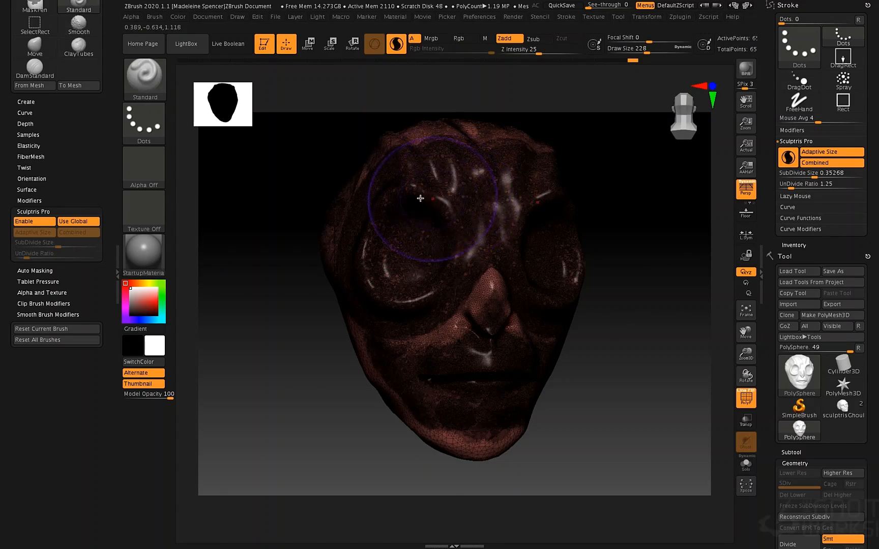
{"action": "key", "text": "shift+f"}
{"action": "mouse_move", "coordinate": [452, 198]}
{"action": "right_mouse_down"}
{"action": "mouse_move", "coordinate": [473, 200]}
{"action": "mouse_move", "coordinate": [459, 199]}
{"action": "right_mouse_up"}
{"action": "key", "text": "shift"}
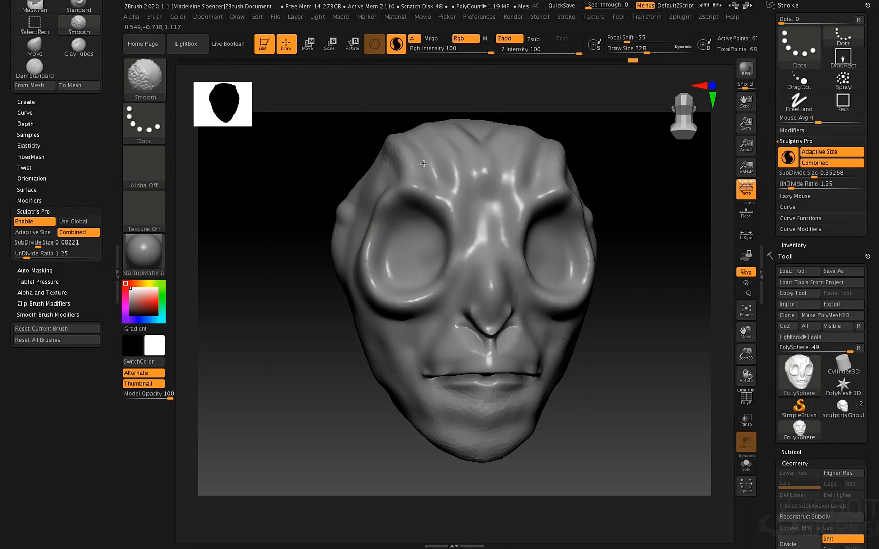
Smooth the outer brow and side of the head, and turn Use Global back on for the Smooth brush
{"action": "left_click_drag", "start_coordinate": [559, 177], "coordinate": [556, 184], "text": "shift"}
{"action": "right_click_drag", "start_coordinate": [552, 194], "coordinate": [590, 179]}
{"action": "mouse_move", "coordinate": [590, 168]}
{"action": "left_mouse_down", "text": "shift"}
{"action": "mouse_move", "coordinate": [589, 159]}
{"action": "mouse_move", "coordinate": [574, 168]}
{"action": "left_mouse_up", "text": "shift"}
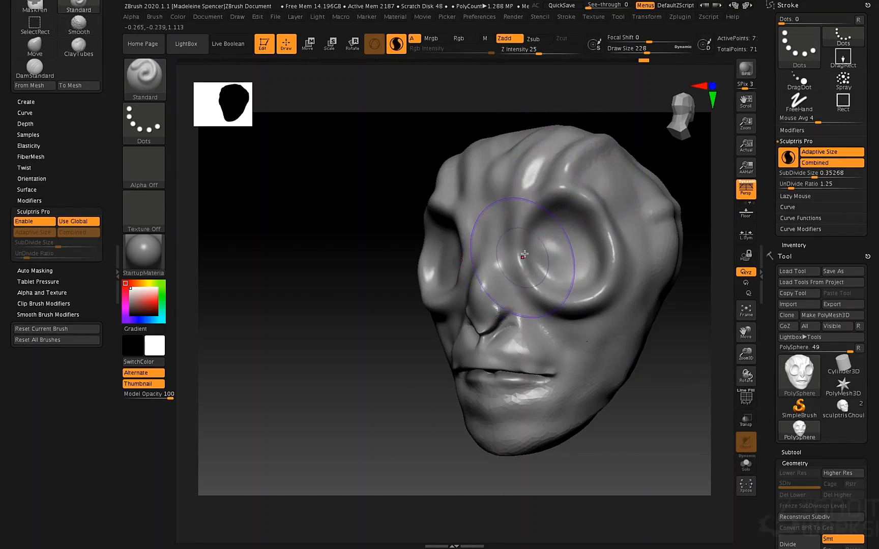
{"action": "key", "text": "shift"}
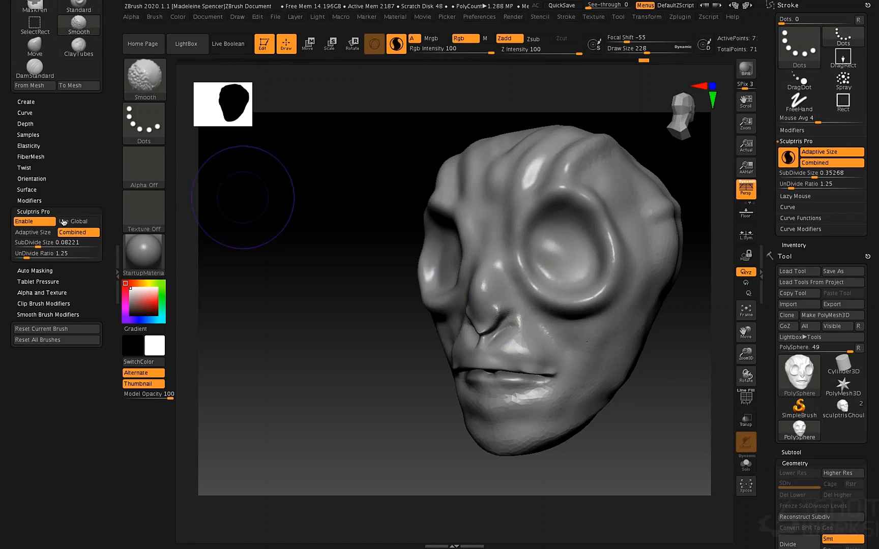
{"action": "left_click", "coordinate": [79, 221]}
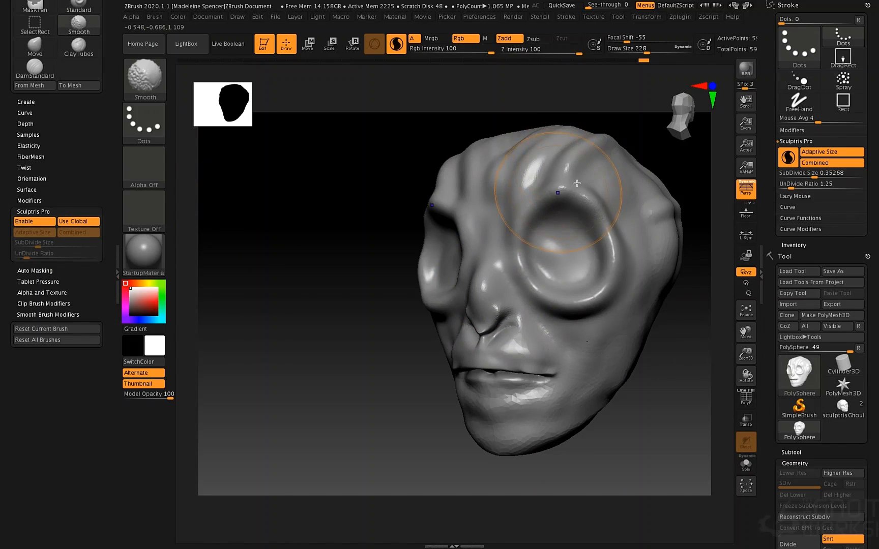
Smooth the eye sockets, brow and nose bridge using the global tessellation settings with the polyframe shown, at a draw size of 393
{"action": "key", "text": "shift+f"}
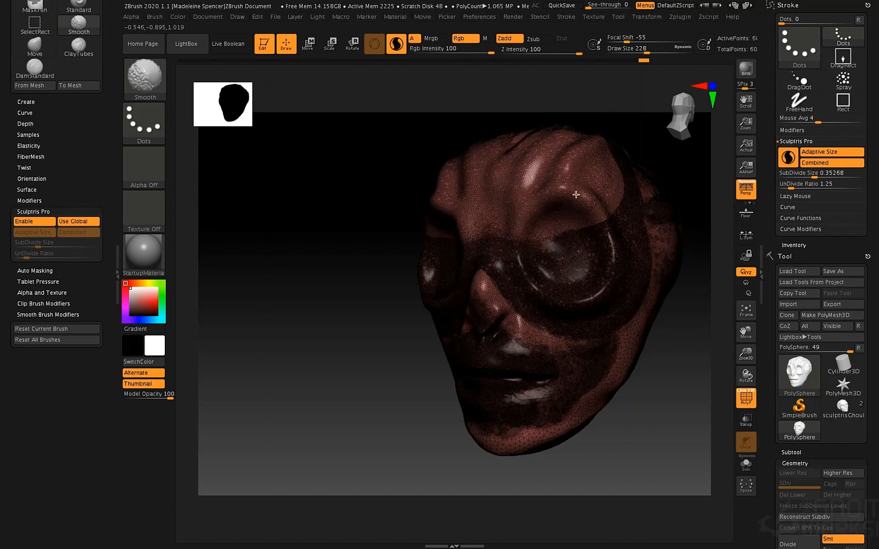
{"action": "key", "text": "space"}
{"action": "left_click_drag", "start_coordinate": [576, 189], "coordinate": [579, 189]}
{"action": "mouse_move", "coordinate": [569, 244]}
{"action": "left_mouse_down", "text": "shift"}
{"action": "mouse_move", "coordinate": [627, 217]}
{"action": "mouse_move", "coordinate": [596, 155]}
{"action": "mouse_move", "coordinate": [547, 164]}
{"action": "left_mouse_up", "text": "shift"}
{"action": "mouse_move", "coordinate": [524, 232]}
{"action": "left_mouse_down", "text": "shift"}
{"action": "mouse_move", "coordinate": [509, 275]}
{"action": "mouse_move", "coordinate": [562, 260]}
{"action": "left_mouse_up", "text": "shift"}
{"action": "mouse_move", "coordinate": [534, 237]}
{"action": "right_mouse_down", "text": "ctrl"}
{"action": "mouse_move", "coordinate": [520, 199]}
{"action": "mouse_move", "coordinate": [527, 210]}
{"action": "mouse_move", "coordinate": [517, 241]}
{"action": "mouse_move", "coordinate": [520, 232]}
{"action": "right_mouse_up", "text": "ctrl"}
{"action": "key", "text": "space"}
{"action": "mouse_move", "coordinate": [519, 232]}
{"action": "left_mouse_down"}
{"action": "mouse_move", "coordinate": [527, 232]}
{"action": "mouse_move", "coordinate": [510, 227]}
{"action": "mouse_move", "coordinate": [482, 260]}
{"action": "mouse_move", "coordinate": [546, 252]}
{"action": "mouse_move", "coordinate": [526, 230]}
{"action": "left_mouse_up"}
{"action": "mouse_move", "coordinate": [527, 216]}
{"action": "right_mouse_down"}
{"action": "mouse_move", "coordinate": [551, 204]}
{"action": "mouse_move", "coordinate": [551, 193]}
{"action": "mouse_move", "coordinate": [528, 203]}
{"action": "right_mouse_up"}
{"action": "mouse_move", "coordinate": [502, 264]}
{"action": "right_mouse_down"}
{"action": "mouse_move", "coordinate": [531, 199]}
{"action": "mouse_move", "coordinate": [540, 210]}
{"action": "right_mouse_up"}
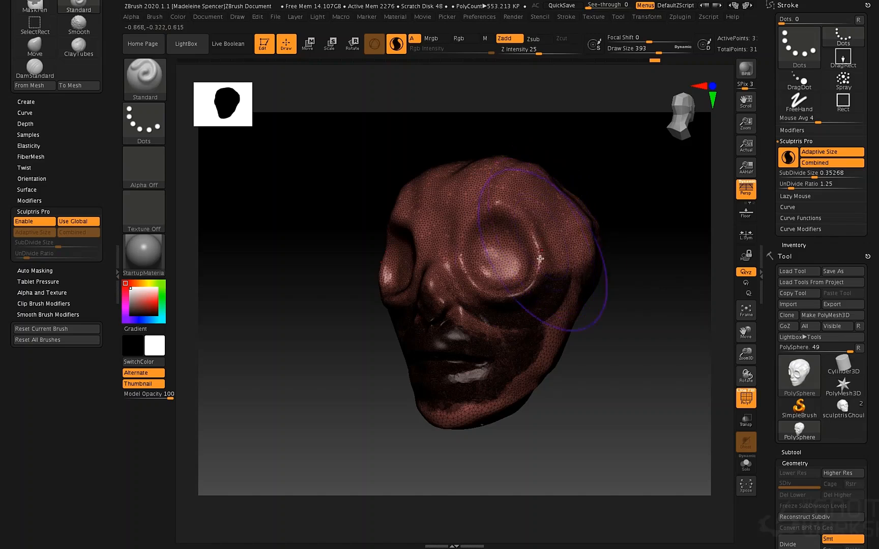
Load the sculptrisGhoul tool and view its head at an angle with the polyframe shown
{"action": "left_click", "coordinate": [844, 420]}
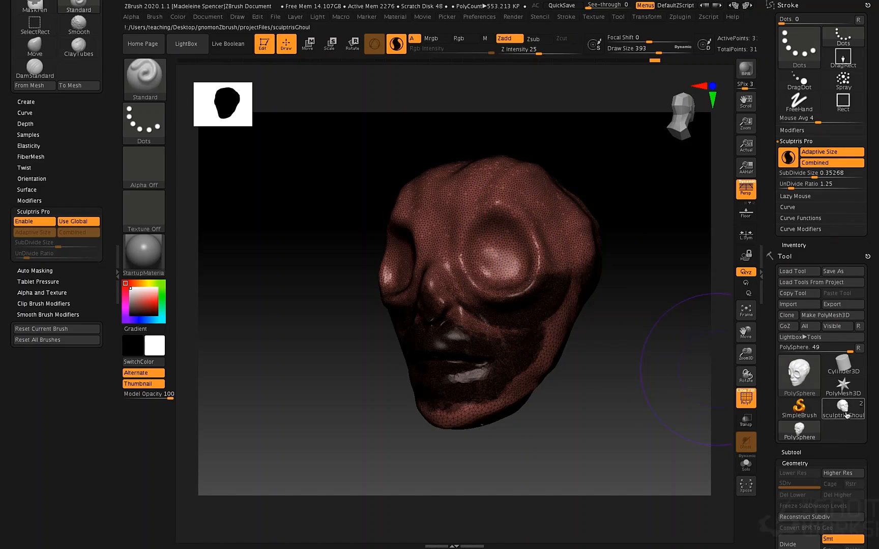
{"action": "key", "text": "shift+f"}
{"action": "right_click_drag", "start_coordinate": [563, 306], "coordinate": [424, 404]}
{"action": "right_click_drag", "start_coordinate": [654, 235], "coordinate": [595, 261]}
{"action": "key", "text": "shift+f"}
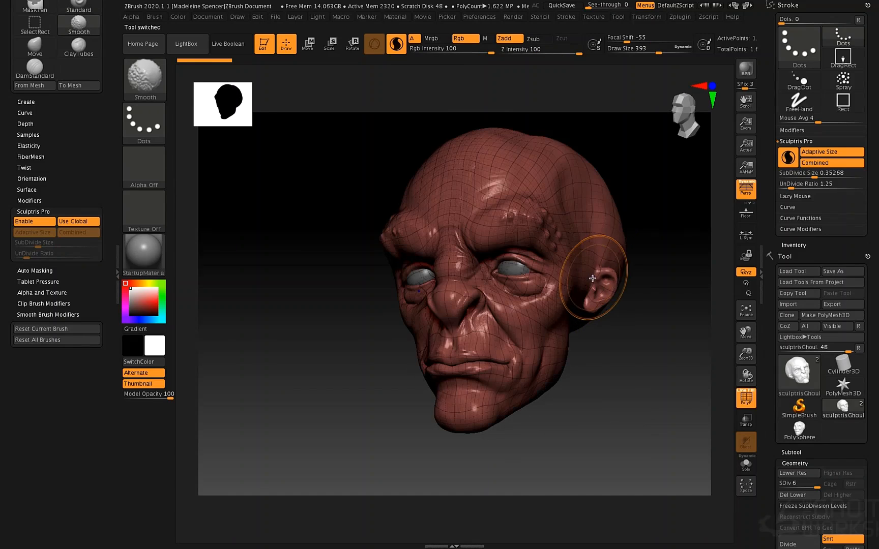
Step the ghoul head down to subdivision level 1 and back up to level 6 to examine its topology
{"action": "key", "text": "shift+d"}
{"action": "key", "text": "shift+d"}
{"action": "key", "text": "shift+d"}
{"action": "key", "text": "shift+d"}
{"action": "key", "text": "shift+d"}
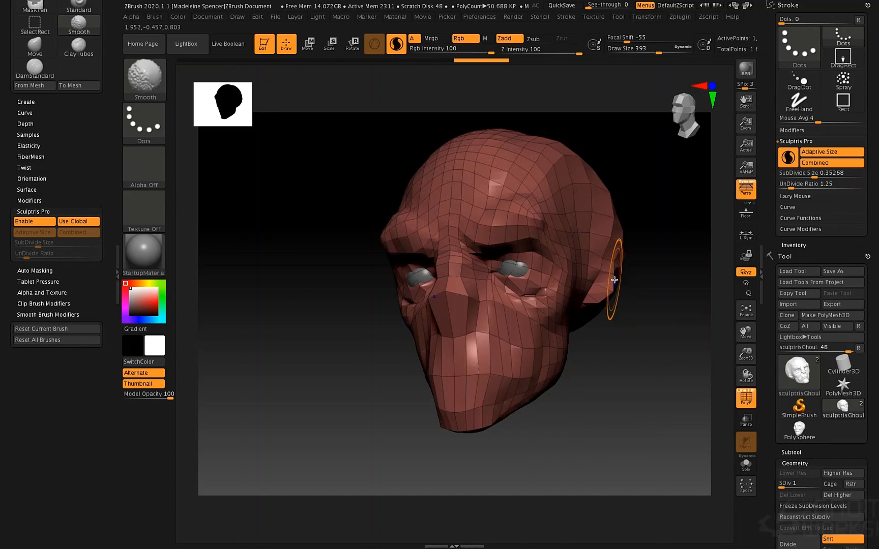
{"action": "key", "text": "d"}
{"action": "key", "text": "d"}
{"action": "key", "text": "d"}
{"action": "key", "text": "d"}
{"action": "key", "text": "d"}
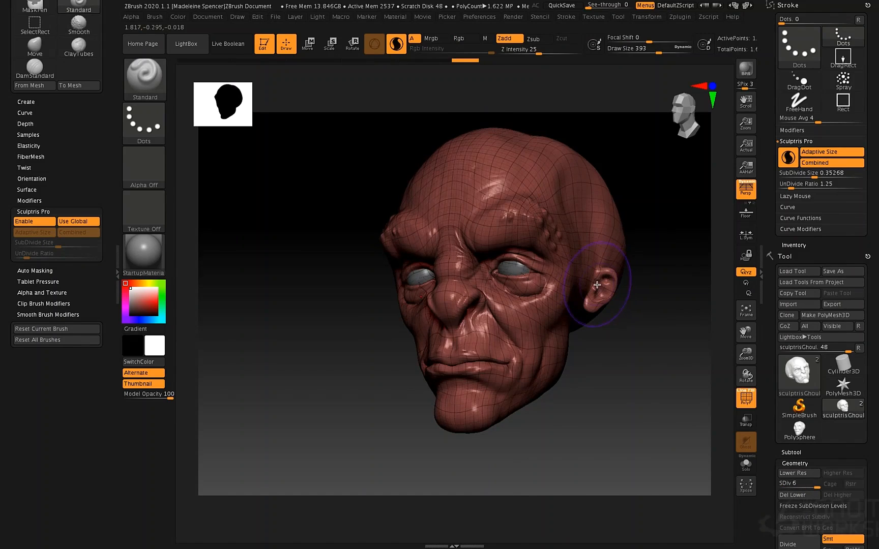
Hide the polyframe, try to tessimate the ghoul head, and delete its lower subdivision levels
{"action": "key", "text": "shift+f"}
{"action": "right_click_drag", "start_coordinate": [530, 304], "coordinate": [630, 277]}
{"action": "scroll", "coordinate": [837, 246], "scroll_direction": "down", "scroll_amount": 5}
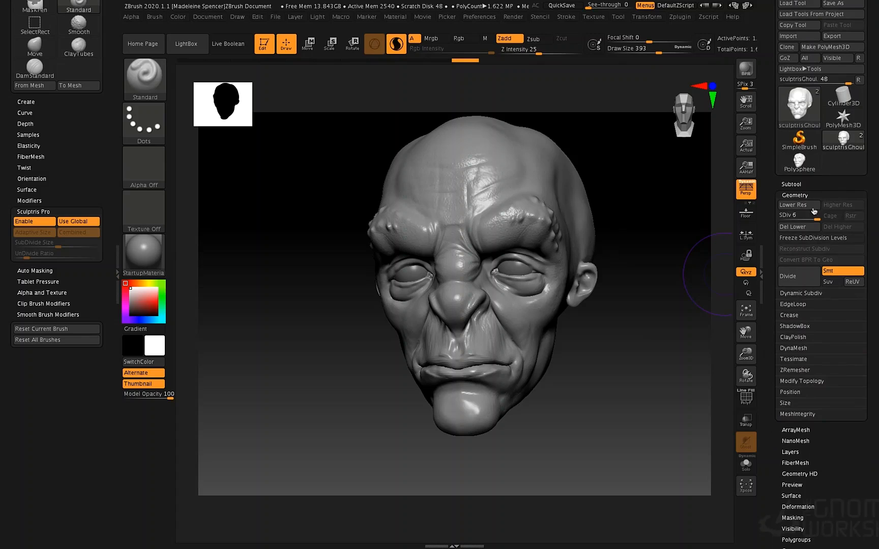
{"action": "left_click", "coordinate": [801, 359]}
{"action": "left_click_drag", "start_coordinate": [767, 337], "coordinate": [775, 310]}
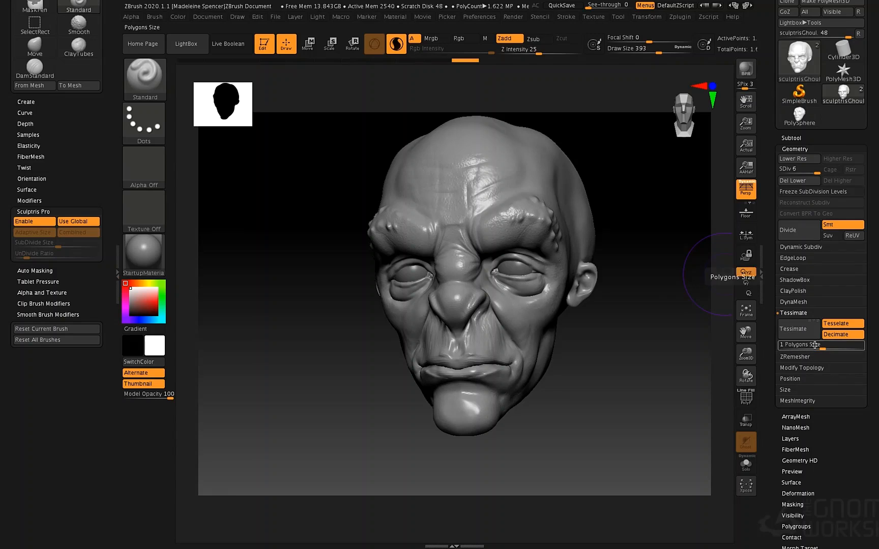
{"action": "left_click", "coordinate": [798, 334]}
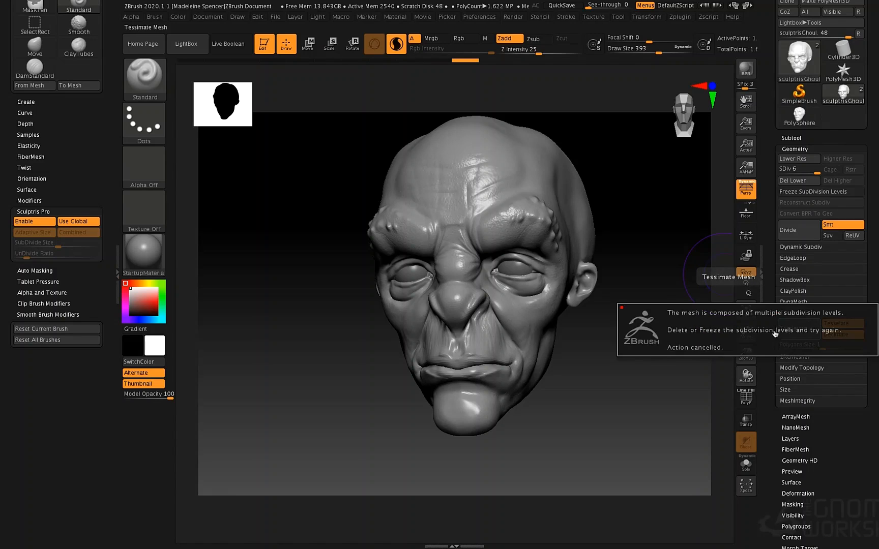
{"action": "left_click", "coordinate": [798, 182]}
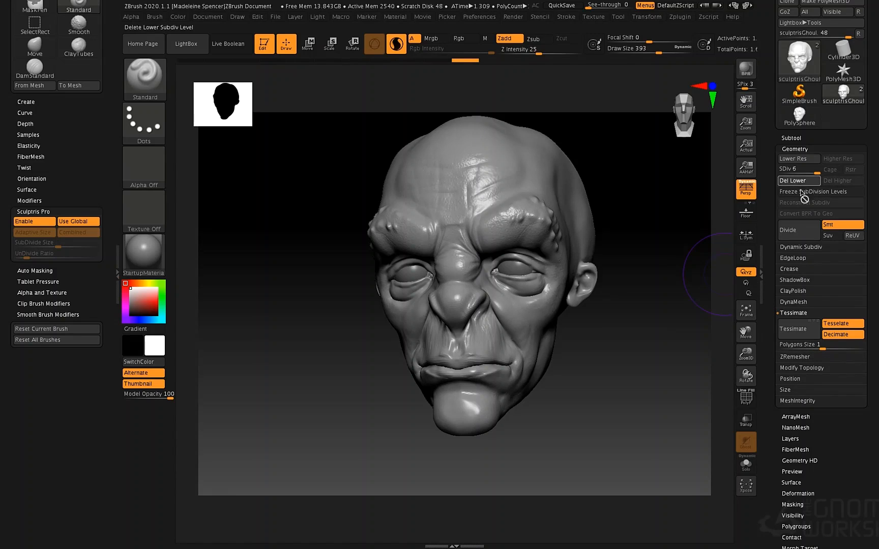
Try tessimating the ghoul head with a Polygons Size of 1, check its polyframe, and undo the tessimation
{"action": "left_click", "coordinate": [790, 335]}
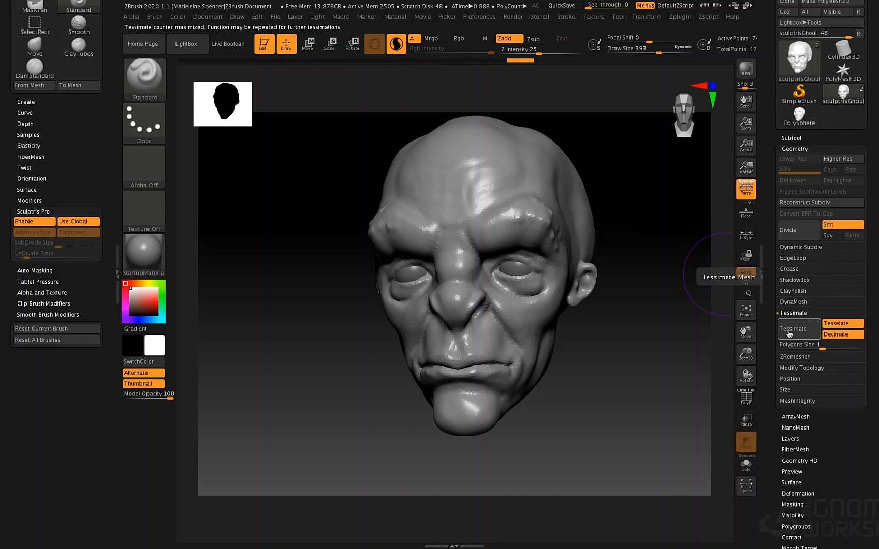
{"action": "key", "text": "shift+f"}
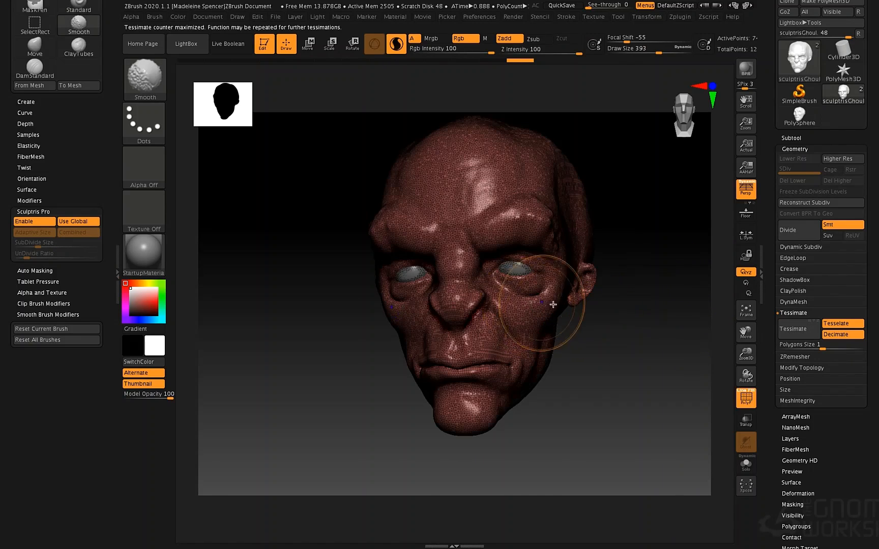
{"action": "key", "text": "shift+f"}
{"action": "key", "text": "ctrl+z"}
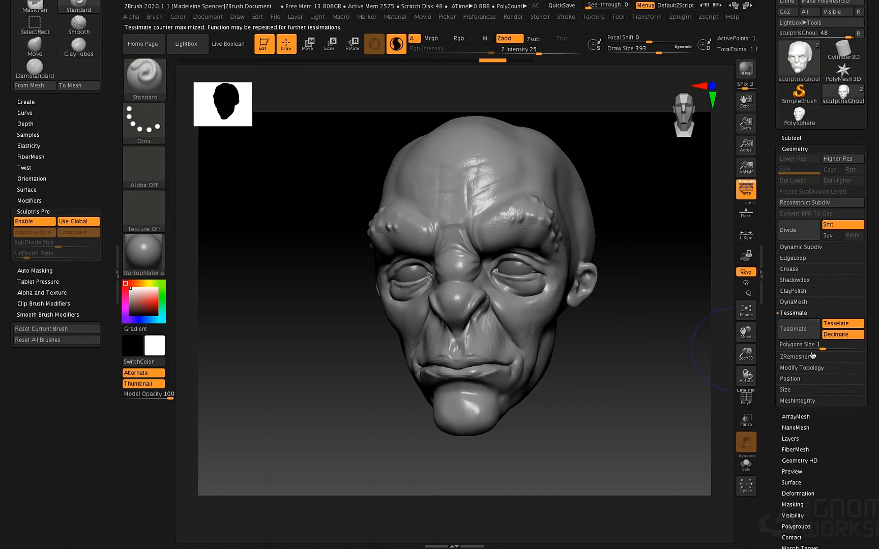
Tessimate the ghoul head with a Polygons Size of 0.31291 and inspect the face up close with the polyframe shown
{"action": "left_click", "coordinate": [816, 345]}
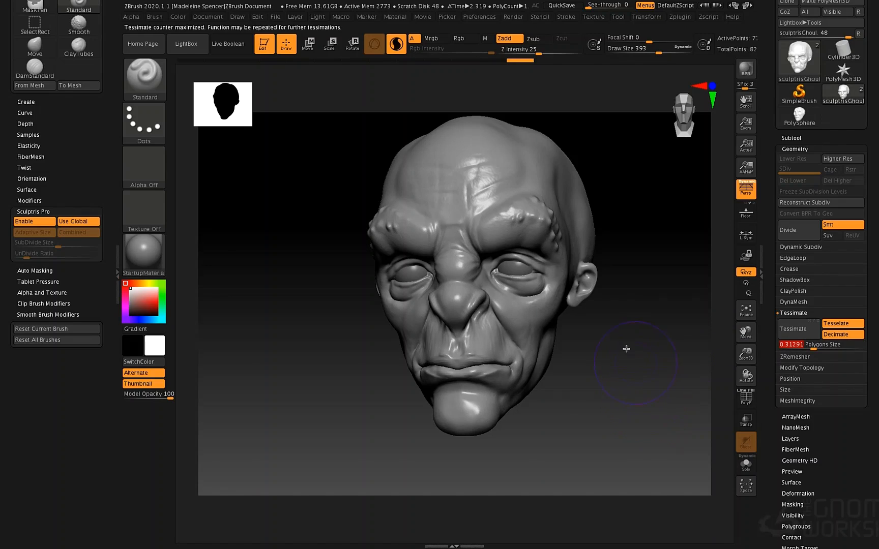
{"action": "left_click_drag", "start_coordinate": [616, 349], "coordinate": [603, 348]}
{"action": "key", "text": "shift+f"}
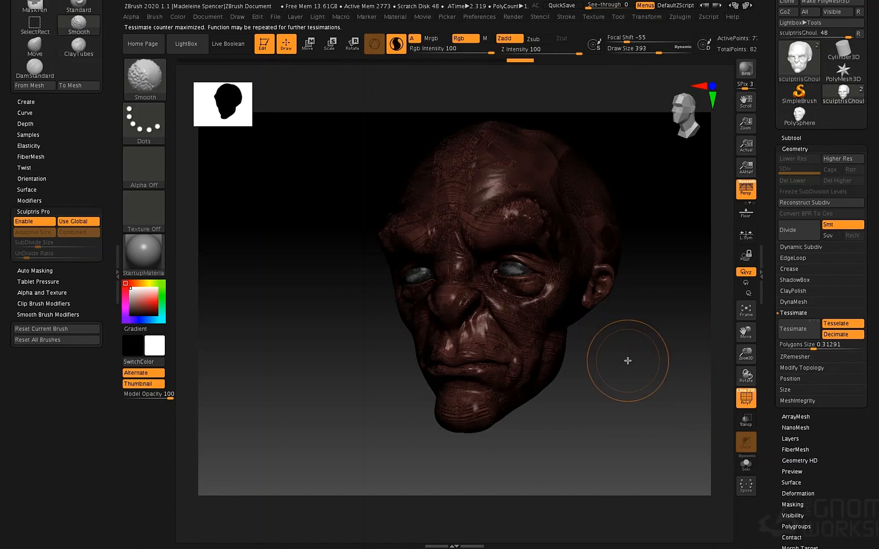
{"action": "left_click_drag", "start_coordinate": [645, 410], "coordinate": [647, 362], "text": "alt"}
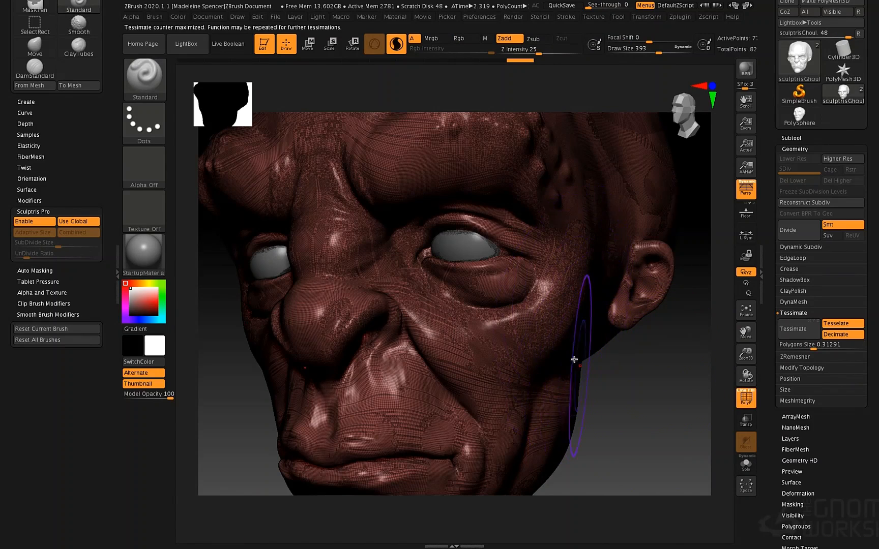
Turn off Tesselate and tessimate the head with only Decimate enabled
{"action": "left_click", "coordinate": [843, 334]}
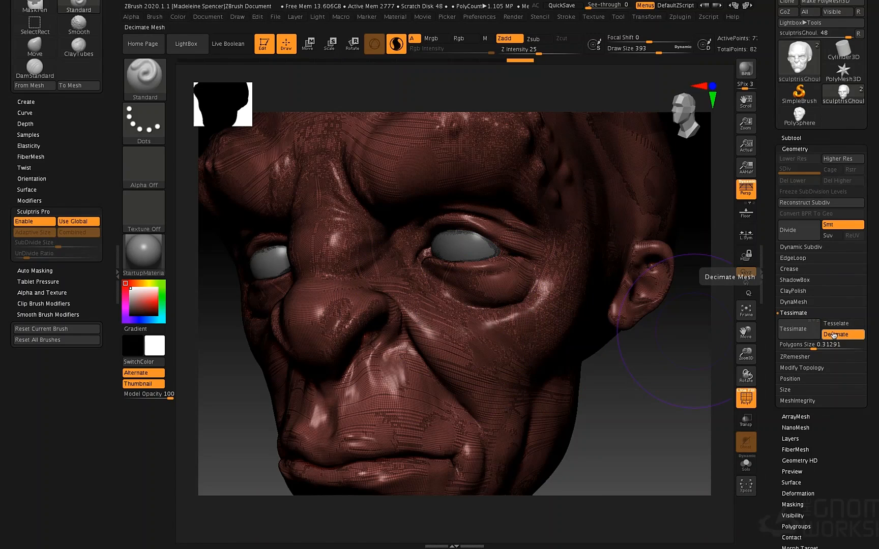
{"action": "left_click", "coordinate": [801, 330]}
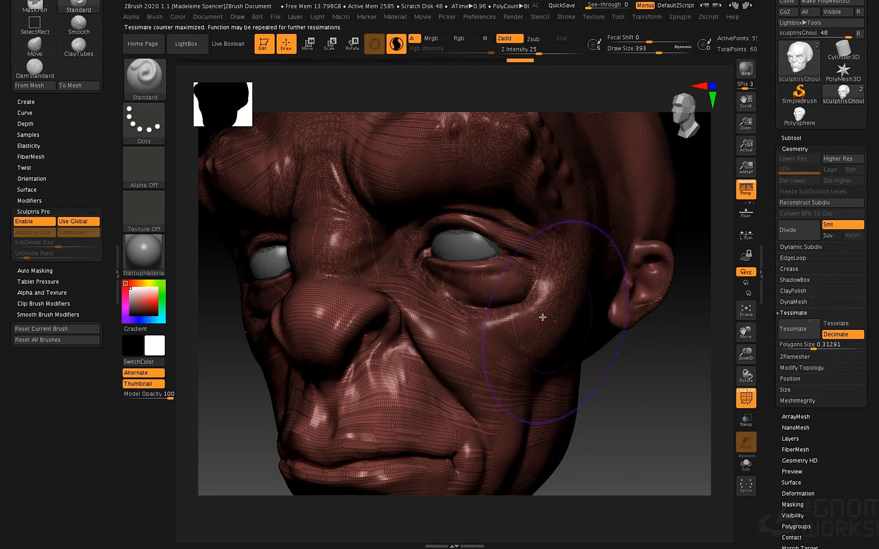
{"action": "right_click_drag", "start_coordinate": [534, 248], "coordinate": [625, 244], "text": "ctrl"}
Tessimate the head again with a Polygons Size of 0.47342 and hide the polyframe
{"action": "left_click_drag", "start_coordinate": [797, 346], "coordinate": [816, 347]}
{"action": "left_click", "coordinate": [805, 339]}
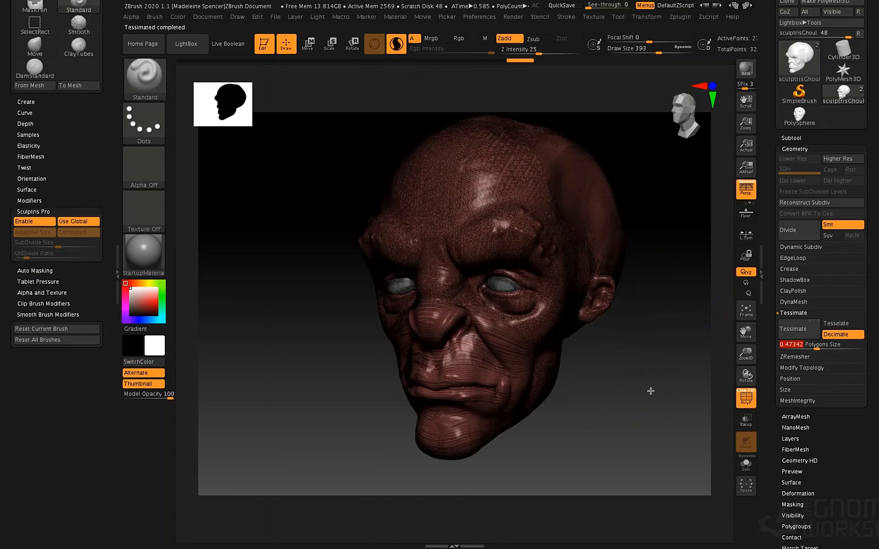
{"action": "key", "text": "shift+f"}
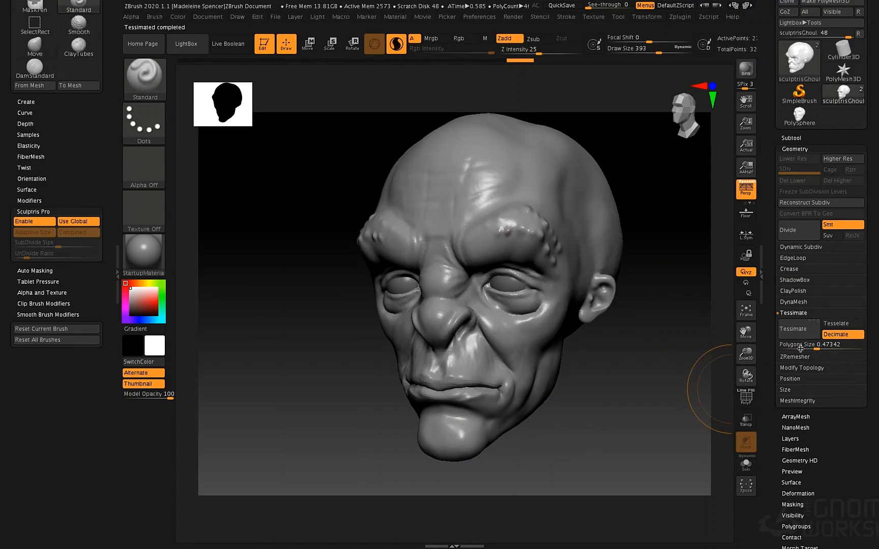
Try a Polygons Size of 0.97371, undo that tessimation, and tessimate the head with a Polygons Size of 0.62995
{"action": "left_click_drag", "start_coordinate": [819, 349], "coordinate": [822, 349]}
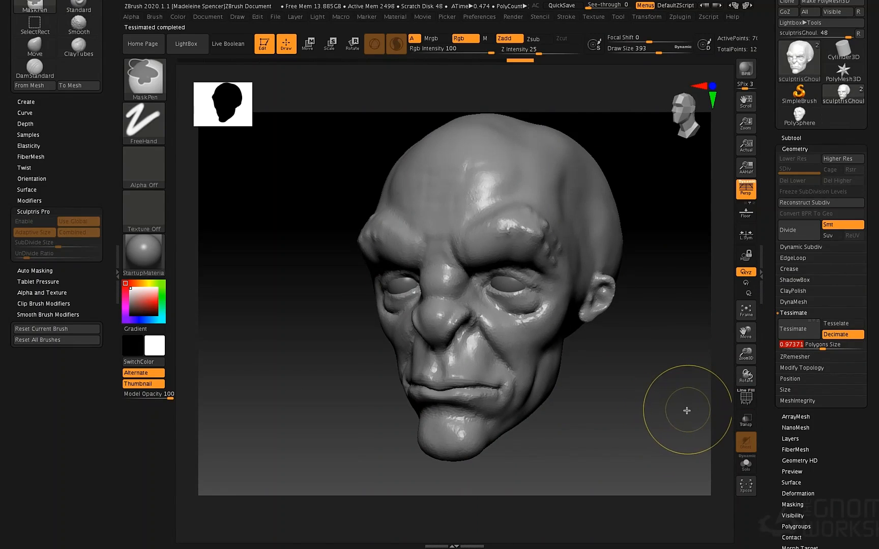
{"action": "key", "text": "ctrl+z"}
{"action": "left_click_drag", "start_coordinate": [822, 345], "coordinate": [811, 347]}
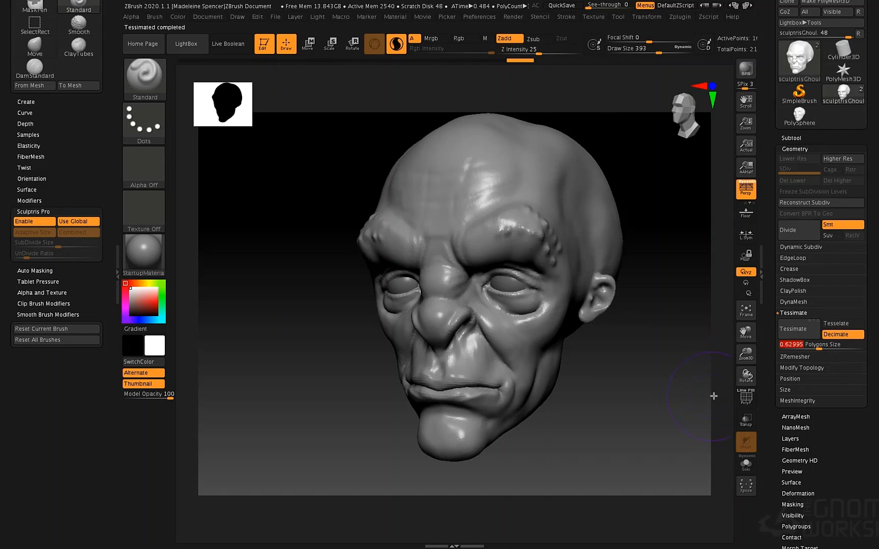
{"action": "key", "text": "shift+f"}
{"action": "key", "text": "shift+f"}
Set the draw size to 268 and choose the SnakeSphere brush
{"action": "mouse_move", "coordinate": [493, 293]}
{"action": "right_mouse_down", "text": "ctrl"}
{"action": "mouse_move", "coordinate": [499, 239]}
{"action": "mouse_move", "coordinate": [464, 256]}
{"action": "right_mouse_up", "text": "ctrl"}
{"action": "key", "text": "space"}
{"action": "left_click_drag", "start_coordinate": [483, 225], "coordinate": [474, 225]}
{"action": "mouse_move", "coordinate": [450, 267]}
{"action": "right_mouse_down", "text": "alt"}
{"action": "mouse_move", "coordinate": [486, 254]}
{"action": "mouse_move", "coordinate": [475, 198]}
{"action": "mouse_move", "coordinate": [484, 227]}
{"action": "mouse_move", "coordinate": [508, 243]}
{"action": "right_mouse_up", "text": "alt"}
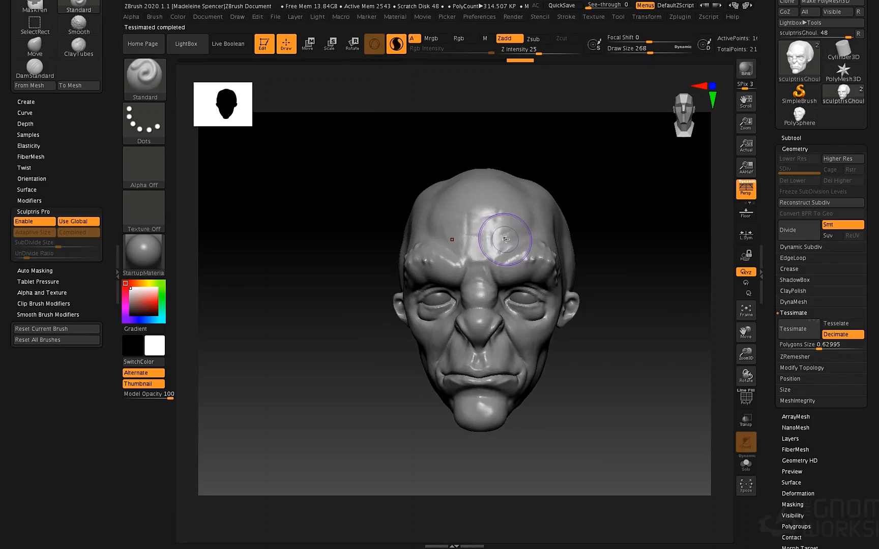
{"action": "key", "text": "b"}
{"action": "key", "text": "s"}
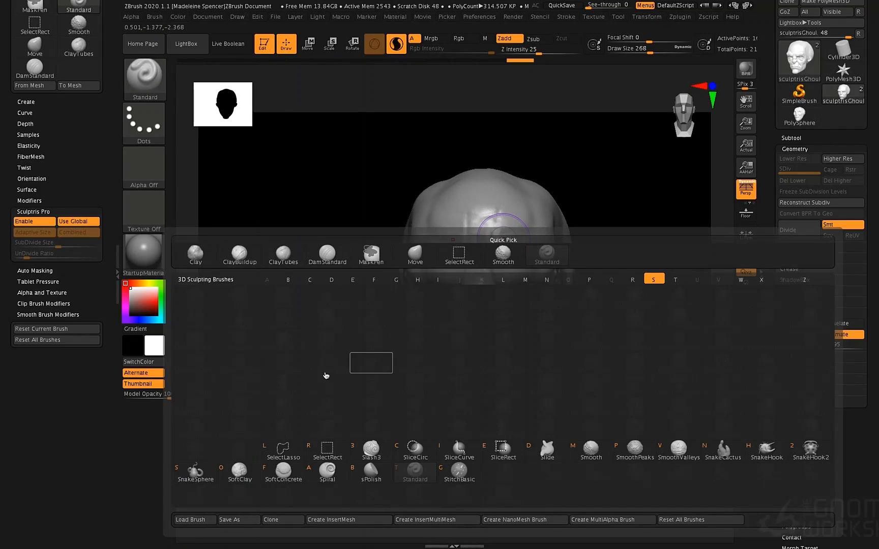
{"action": "left_click", "coordinate": [195, 471]}
Try pulling long symmetrical horns out of the sides of the head with SnakeSphere, and undo each attempt
{"action": "right_click_drag", "start_coordinate": [542, 208], "coordinate": [447, 238], "text": "alt"}
{"action": "right_click_drag", "start_coordinate": [526, 246], "coordinate": [488, 262], "text": "alt"}
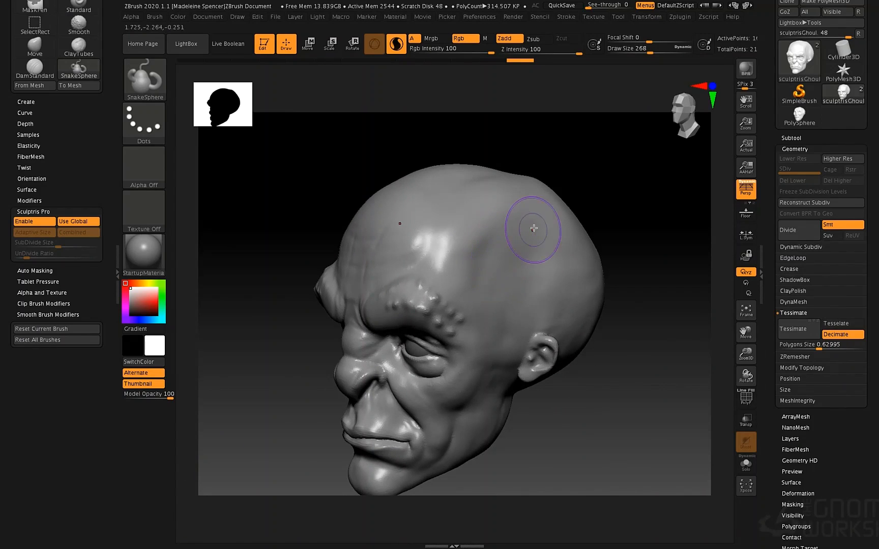
{"action": "left_click_drag", "start_coordinate": [574, 208], "coordinate": [649, 157]}
{"action": "mouse_move", "coordinate": [484, 217]}
{"action": "right_mouse_down"}
{"action": "mouse_move", "coordinate": [574, 218]}
{"action": "mouse_move", "coordinate": [520, 211]}
{"action": "mouse_move", "coordinate": [498, 269]}
{"action": "mouse_move", "coordinate": [515, 231]}
{"action": "right_mouse_up"}
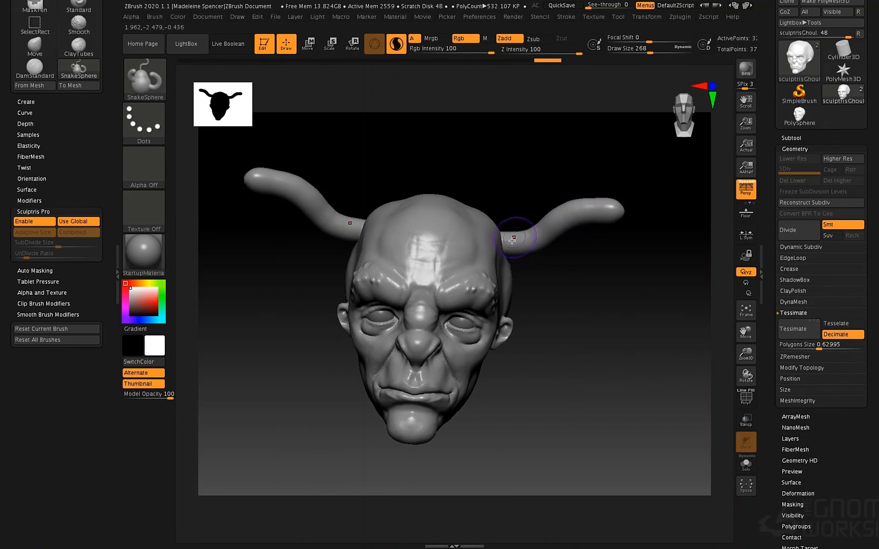
{"action": "key", "text": "ctrl+z"}
{"action": "mouse_move", "coordinate": [505, 249]}
{"action": "left_mouse_down"}
{"action": "mouse_move", "coordinate": [541, 234]}
{"action": "mouse_move", "coordinate": [561, 201]}
{"action": "left_mouse_up"}
{"action": "right_click_drag", "start_coordinate": [517, 282], "coordinate": [490, 251]}
{"action": "key", "text": "ctrl+z"}
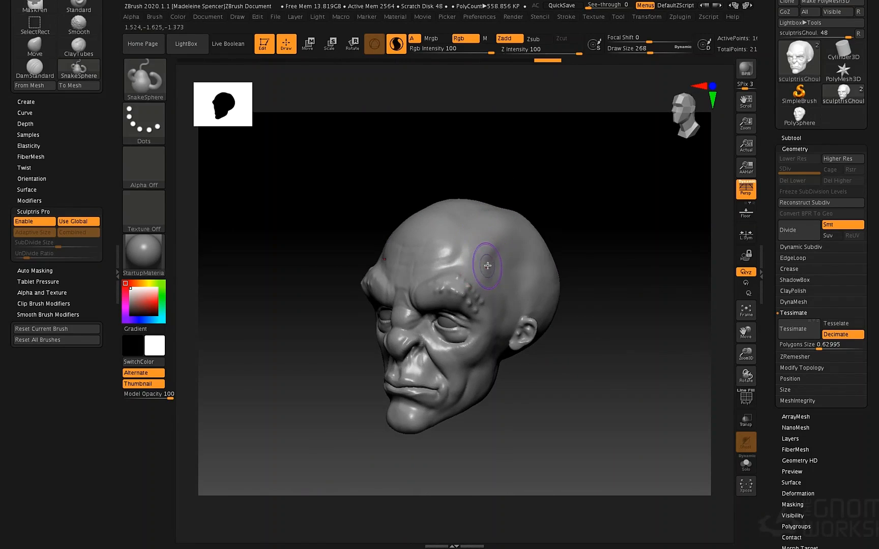
Set the SnakeSphere brush's Z Intensity to 2, raise small bumps on the side of the skull, and undo the last stroke
{"action": "right_click_drag", "start_coordinate": [500, 250], "coordinate": [496, 264]}
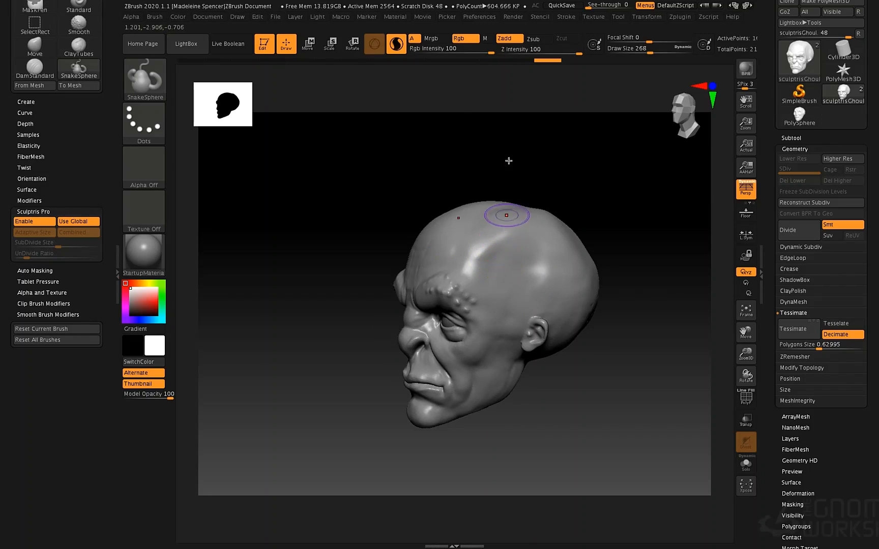
{"action": "left_click", "coordinate": [510, 53]}
{"action": "type", "text": "2"}
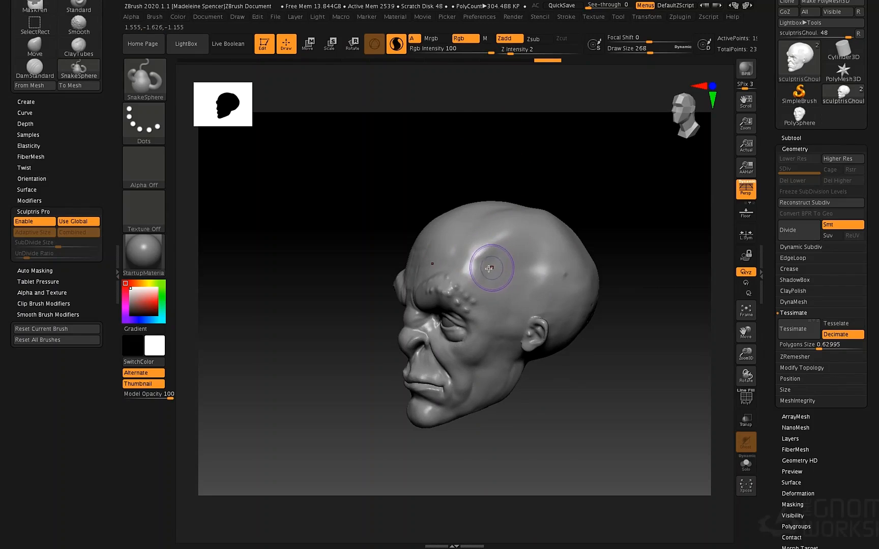
{"action": "right_click_drag", "start_coordinate": [491, 268], "coordinate": [496, 267]}
{"action": "left_click_drag", "start_coordinate": [439, 205], "coordinate": [334, 213], "text": "alt"}
{"action": "key", "text": "ctrl+z"}
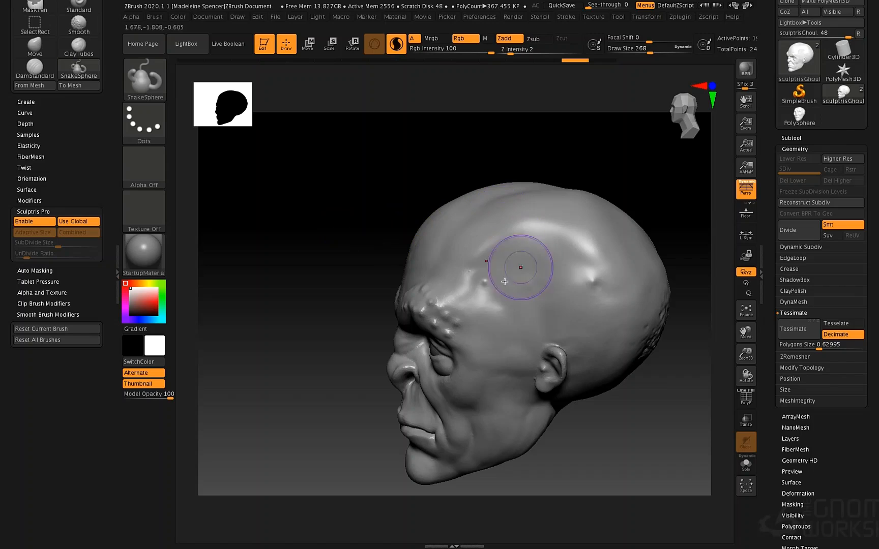
{"action": "right_click_drag", "start_coordinate": [484, 270], "coordinate": [523, 267]}
Set the Z Intensity to 9, pull a row of rounded knobs from the side of the skull, and undo them
{"action": "left_click", "coordinate": [515, 51]}
{"action": "type", "text": "9"}
{"action": "right_click_drag", "start_coordinate": [463, 266], "coordinate": [478, 265]}
{"action": "left_click_drag", "start_coordinate": [470, 274], "coordinate": [504, 275]}
{"action": "right_click_drag", "start_coordinate": [498, 232], "coordinate": [506, 245]}
{"action": "left_click_drag", "start_coordinate": [500, 232], "coordinate": [547, 232]}
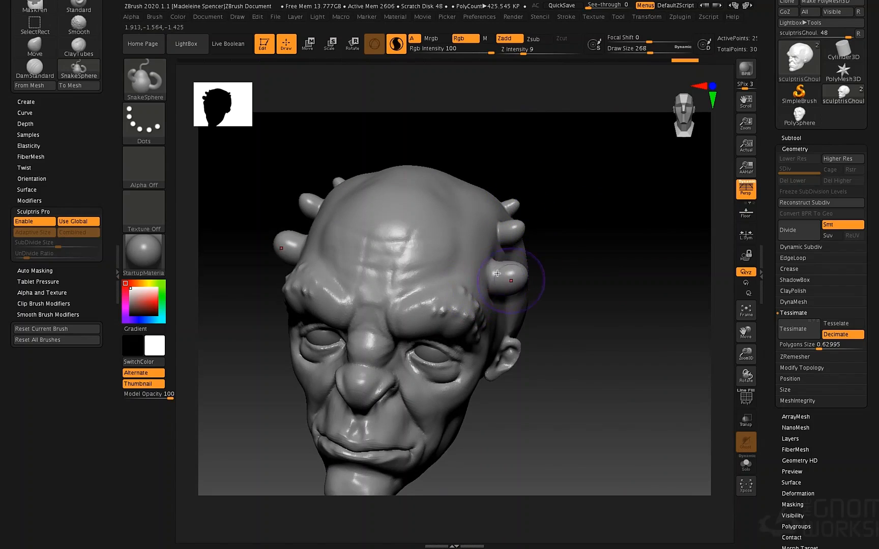
{"action": "key", "text": "ctrl+z"}
{"action": "key", "text": "ctrl+z"}
{"action": "key", "text": "ctrl+z"}
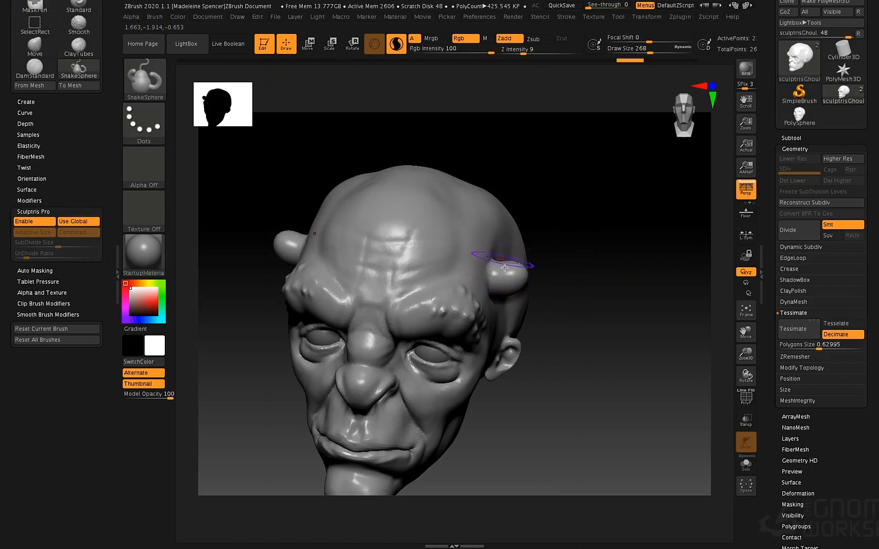
Set the Z Intensity to 15, try pulling horns out of the sides of the head, and undo the stroke
{"action": "left_click", "coordinate": [524, 51]}
{"action": "left_click_drag", "start_coordinate": [525, 51], "coordinate": [530, 52]}
{"action": "mouse_move", "coordinate": [510, 260]}
{"action": "right_mouse_down"}
{"action": "mouse_move", "coordinate": [504, 250]}
{"action": "mouse_move", "coordinate": [496, 254]}
{"action": "mouse_move", "coordinate": [503, 250]}
{"action": "right_mouse_up"}
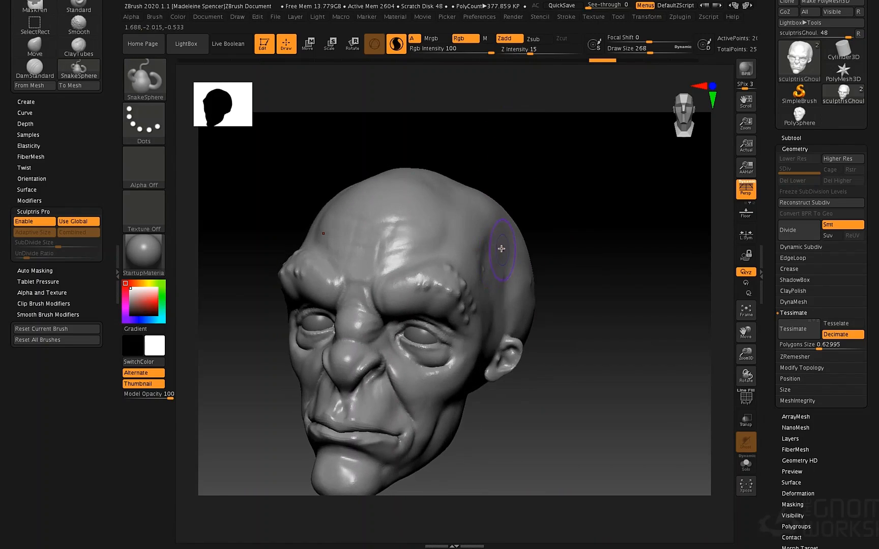
{"action": "left_click_drag", "start_coordinate": [513, 250], "coordinate": [605, 169]}
{"action": "key", "text": "ctrl"}
{"action": "key", "text": "ctrl+z"}
Pull a pair of symmetrical horns out of the sides of the skull with SnakeSphere, raising the Draw Size to 492
{"action": "key", "text": "space"}
{"action": "mouse_move", "coordinate": [504, 250]}
{"action": "left_mouse_down"}
{"action": "mouse_move", "coordinate": [543, 240]}
{"action": "mouse_move", "coordinate": [590, 204]}
{"action": "left_mouse_up"}
{"action": "key", "text": "space"}
{"action": "mouse_move", "coordinate": [561, 254]}
{"action": "left_mouse_down"}
{"action": "mouse_move", "coordinate": [569, 251]}
{"action": "mouse_move", "coordinate": [532, 233]}
{"action": "left_mouse_up"}
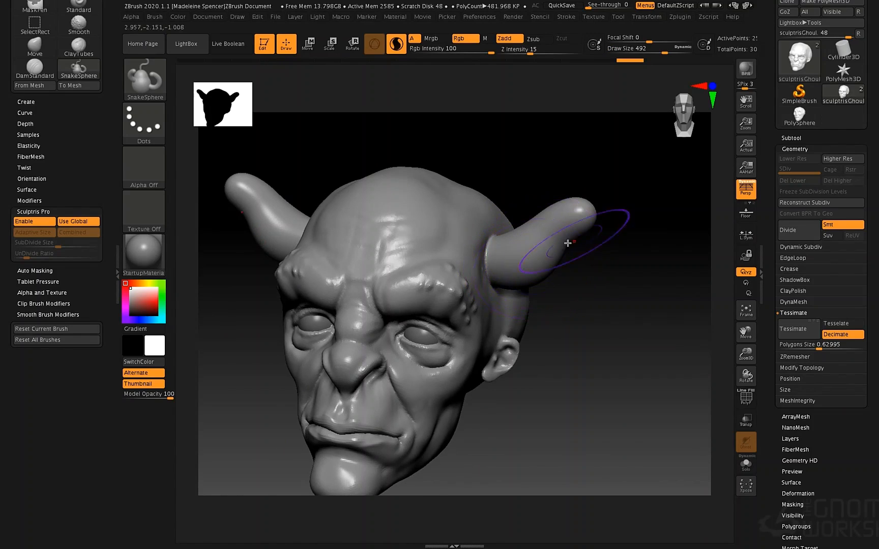
Smooth the surface of the new horns, reducing the Draw Size to 453
{"action": "key", "text": "shift"}
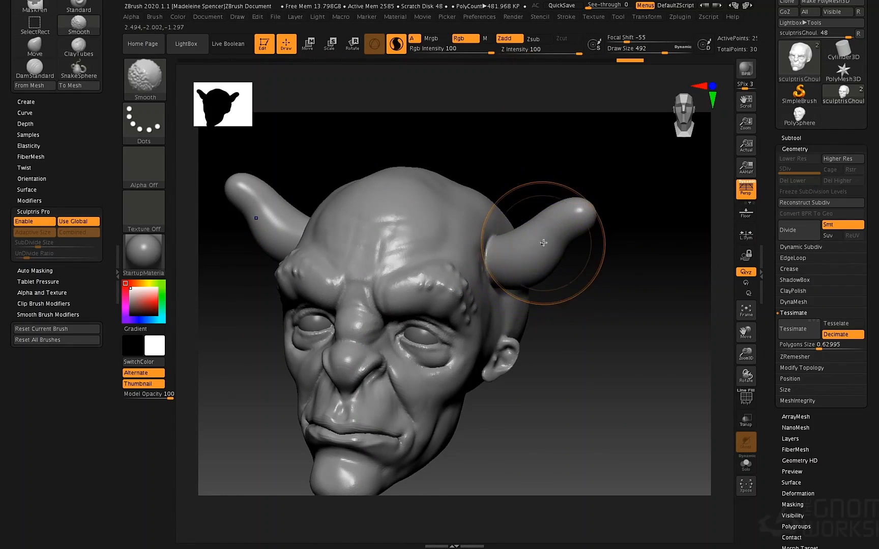
{"action": "left_click_drag", "start_coordinate": [569, 221], "coordinate": [566, 212], "text": "shift"}
{"action": "key", "text": "space"}
{"action": "key", "text": "shift"}
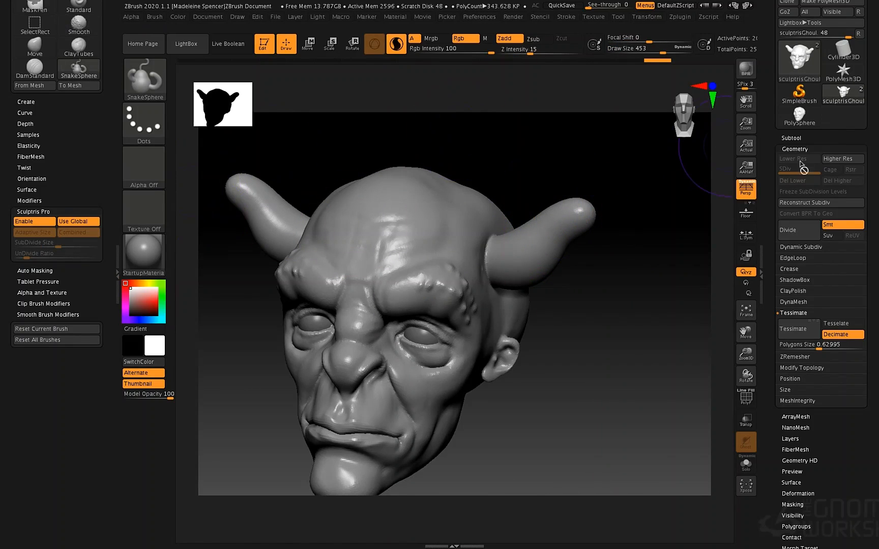
Show the polyframe, set the Sculptris Pro SubDivide Size to 0.78589, and smooth the horns to change their mesh density
{"action": "left_click_drag", "start_coordinate": [768, 134], "coordinate": [764, 239]}
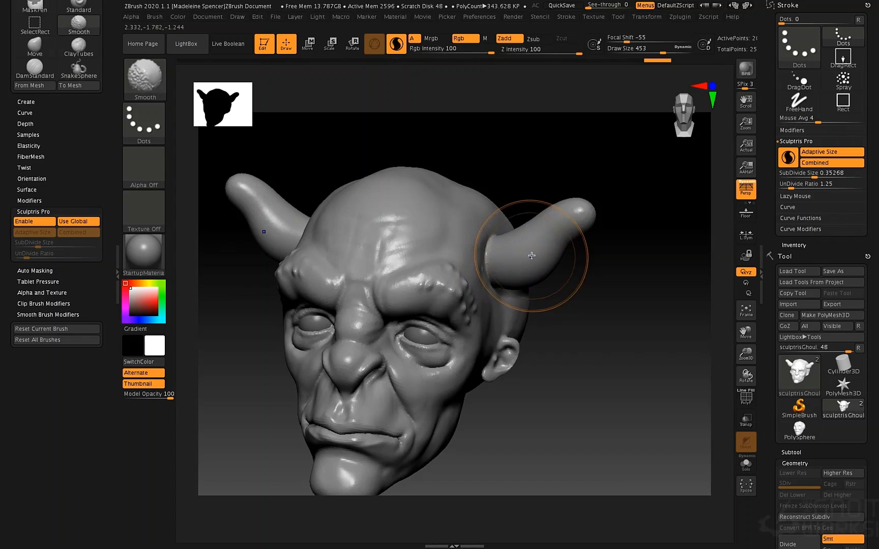
{"action": "key", "text": "shift+f"}
{"action": "left_click_drag", "start_coordinate": [813, 173], "coordinate": [820, 175]}
{"action": "left_click_drag", "start_coordinate": [501, 251], "coordinate": [564, 231], "text": "shift"}
{"action": "left_click_drag", "start_coordinate": [554, 238], "coordinate": [577, 227], "text": "shift"}
{"action": "mouse_move", "coordinate": [538, 270]}
{"action": "left_mouse_down", "text": "shift"}
{"action": "mouse_move", "coordinate": [577, 213]}
{"action": "mouse_move", "coordinate": [564, 216]}
{"action": "mouse_move", "coordinate": [609, 207]}
{"action": "mouse_move", "coordinate": [514, 224]}
{"action": "left_mouse_up", "text": "shift"}
Reshape the horns with the Move brush at Draw Size 344 and smooth the area around their bases
{"action": "key", "text": "space"}
{"action": "key", "text": "b"}
{"action": "key", "text": "m"}
{"action": "key", "text": "v"}
{"action": "key", "text": "space"}
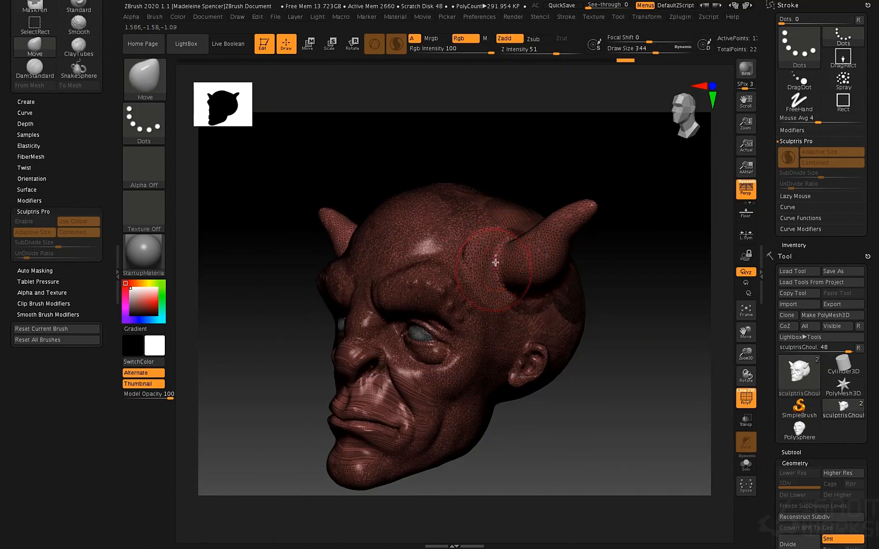
{"action": "left_click_drag", "start_coordinate": [509, 270], "coordinate": [503, 269], "text": "shift"}
{"action": "left_click_drag", "start_coordinate": [502, 285], "coordinate": [531, 305], "text": "shift"}
{"action": "right_click_drag", "start_coordinate": [539, 282], "coordinate": [493, 288]}
{"action": "left_click_drag", "start_coordinate": [567, 296], "coordinate": [588, 249], "text": "shift"}
{"action": "right_click_drag", "start_coordinate": [588, 244], "coordinate": [579, 239]}
Thicken the bases of the horns from several sides with the Inflat brush
{"action": "key", "text": "b"}
{"action": "key", "text": "i"}
{"action": "key", "text": "n"}
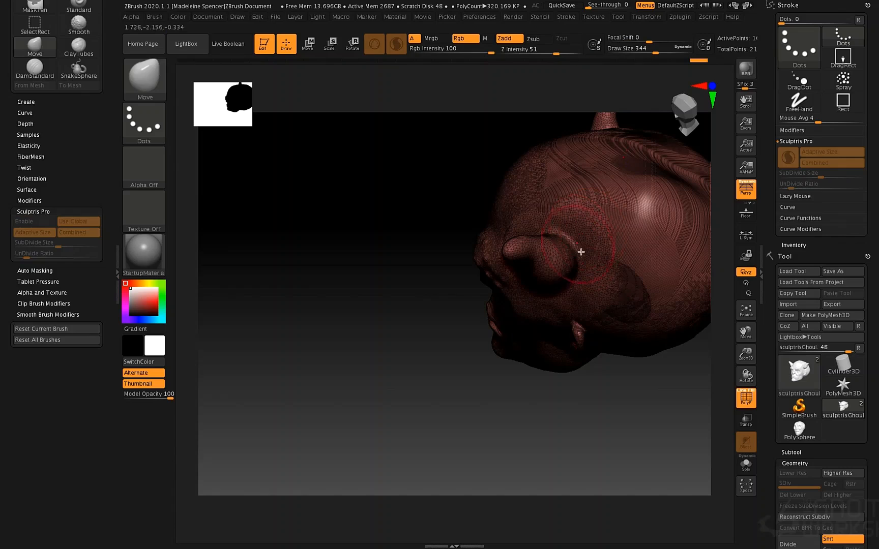
{"action": "mouse_move", "coordinate": [566, 241]}
{"action": "left_mouse_down"}
{"action": "mouse_move", "coordinate": [581, 258]}
{"action": "mouse_move", "coordinate": [575, 288]}
{"action": "mouse_move", "coordinate": [565, 285]}
{"action": "left_mouse_up"}
{"action": "right_click_drag", "start_coordinate": [565, 285], "coordinate": [524, 285]}
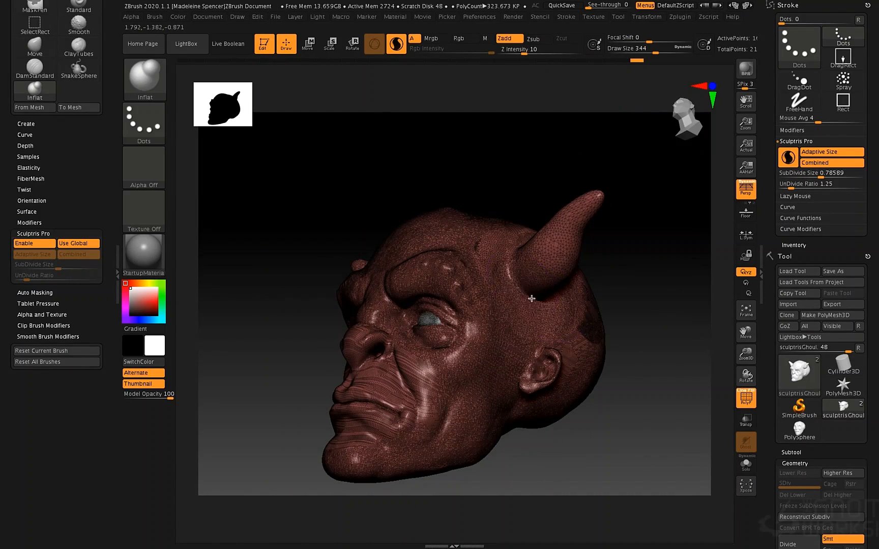
{"action": "left_click_drag", "start_coordinate": [536, 303], "coordinate": [543, 272]}
{"action": "mouse_move", "coordinate": [543, 272]}
{"action": "right_mouse_down"}
{"action": "mouse_move", "coordinate": [565, 292]}
{"action": "mouse_move", "coordinate": [515, 265]}
{"action": "right_mouse_up"}
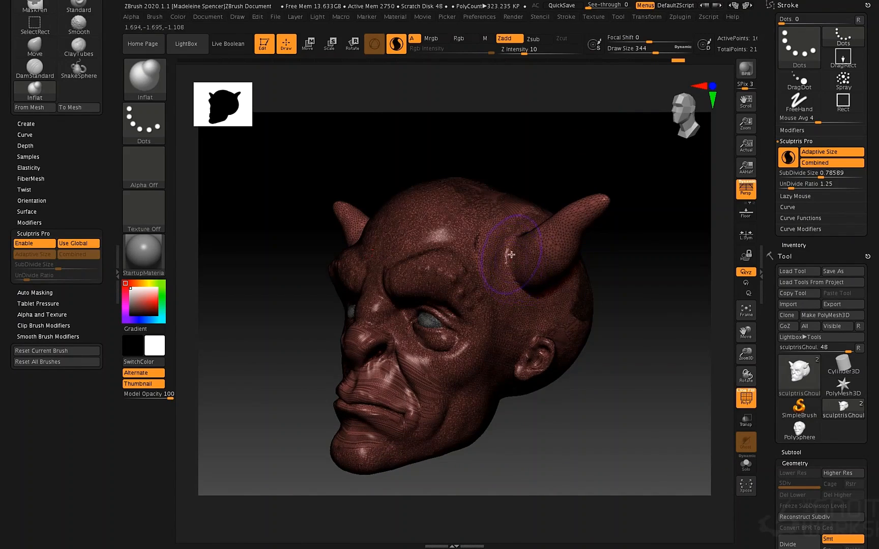
Set the Inflat brush's Z Intensity to 18, swell the horn bases further, and smooth their transition into the skull
{"action": "left_click", "coordinate": [532, 52]}
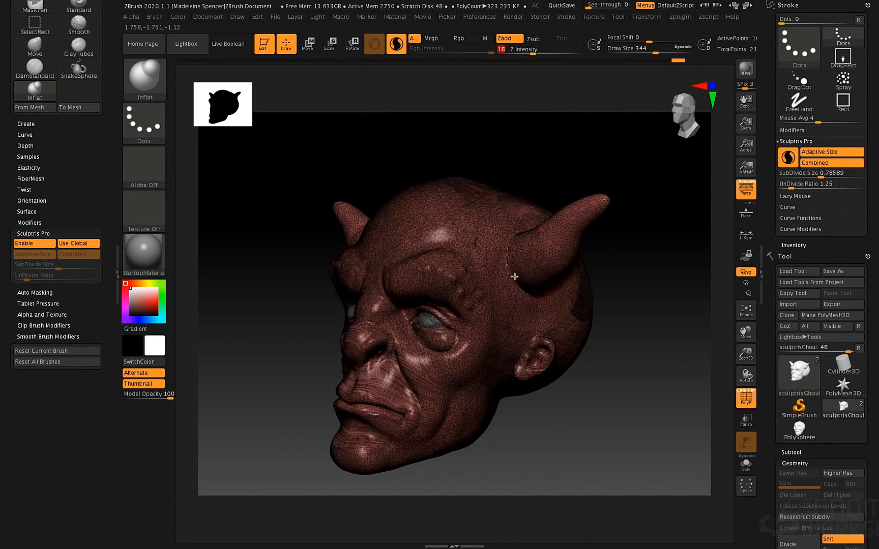
{"action": "left_click_drag", "start_coordinate": [530, 292], "coordinate": [533, 280]}
{"action": "right_click_drag", "start_coordinate": [534, 279], "coordinate": [537, 318]}
{"action": "mouse_move", "coordinate": [510, 247]}
{"action": "left_mouse_down", "text": "shift"}
{"action": "mouse_move", "coordinate": [500, 270]}
{"action": "mouse_move", "coordinate": [504, 211]}
{"action": "left_mouse_up", "text": "shift"}
{"action": "right_click_drag", "start_coordinate": [513, 245], "coordinate": [498, 217]}
{"action": "mouse_move", "coordinate": [528, 296]}
{"action": "left_mouse_down", "text": "shift"}
{"action": "mouse_move", "coordinate": [562, 262]}
{"action": "mouse_move", "coordinate": [553, 256]}
{"action": "left_mouse_up", "text": "shift"}
{"action": "left_click_drag", "start_coordinate": [585, 185], "coordinate": [641, 198]}
{"action": "mouse_move", "coordinate": [504, 220]}
{"action": "left_mouse_down", "text": "shift"}
{"action": "mouse_move", "coordinate": [510, 209]}
{"action": "mouse_move", "coordinate": [513, 223]}
{"action": "mouse_move", "coordinate": [470, 239]}
{"action": "left_mouse_up", "text": "shift"}
Carve creases around the front of the horn base with DamStandard at Draw Size 116 and hide the polyframe
{"action": "key", "text": "b"}
{"action": "key", "text": "d"}
{"action": "key", "text": "s"}
{"action": "key", "text": "space"}
{"action": "mouse_move", "coordinate": [492, 280]}
{"action": "right_mouse_down"}
{"action": "mouse_move", "coordinate": [497, 290]}
{"action": "mouse_move", "coordinate": [504, 242]}
{"action": "right_mouse_up"}
{"action": "key", "text": "space"}
{"action": "mouse_move", "coordinate": [506, 239]}
{"action": "left_mouse_down"}
{"action": "mouse_move", "coordinate": [498, 236]}
{"action": "mouse_move", "coordinate": [492, 273]}
{"action": "mouse_move", "coordinate": [502, 347]}
{"action": "left_mouse_up"}
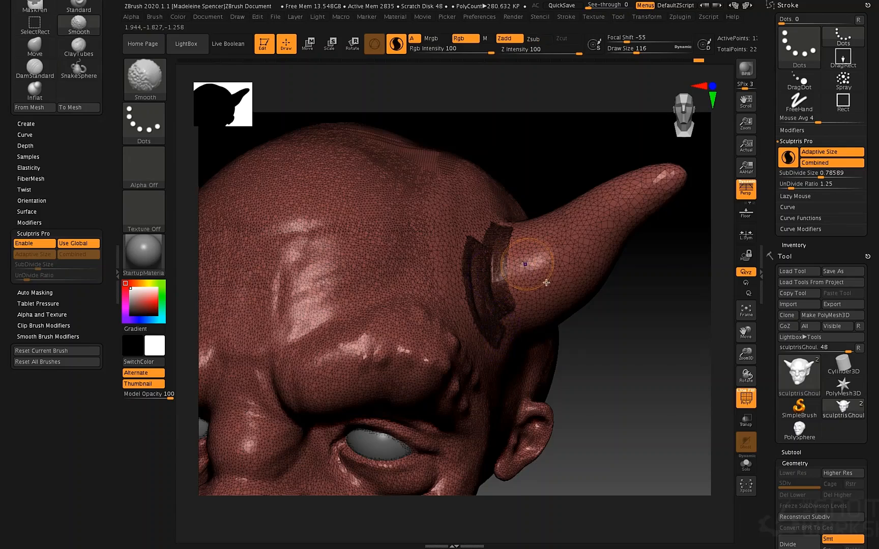
{"action": "key", "text": "shift+f"}
{"action": "right_click_drag", "start_coordinate": [522, 321], "coordinate": [477, 308]}
{"action": "left_click_drag", "start_coordinate": [505, 344], "coordinate": [510, 351]}
{"action": "left_click_drag", "start_coordinate": [492, 316], "coordinate": [531, 355]}
Continue the DamStandard crease around the back and upper side of the horn base
{"action": "right_click_drag", "start_coordinate": [531, 356], "coordinate": [488, 338]}
{"action": "mouse_move", "coordinate": [510, 346]}
{"action": "left_mouse_down"}
{"action": "mouse_move", "coordinate": [567, 379]}
{"action": "mouse_move", "coordinate": [604, 371]}
{"action": "left_mouse_up"}
{"action": "right_click_drag", "start_coordinate": [614, 331], "coordinate": [575, 321]}
{"action": "mouse_move", "coordinate": [596, 349]}
{"action": "left_mouse_down"}
{"action": "mouse_move", "coordinate": [622, 346]}
{"action": "mouse_move", "coordinate": [674, 267]}
{"action": "left_mouse_up"}
{"action": "left_click_drag", "start_coordinate": [676, 273], "coordinate": [638, 374]}
{"action": "right_click_drag", "start_coordinate": [587, 326], "coordinate": [620, 331]}
{"action": "right_click_drag", "start_coordinate": [542, 264], "coordinate": [512, 259]}
{"action": "right_click_drag", "start_coordinate": [503, 208], "coordinate": [469, 302]}
{"action": "left_click_drag", "start_coordinate": [459, 316], "coordinate": [540, 292]}
{"action": "right_click_drag", "start_coordinate": [549, 285], "coordinate": [503, 309]}
{"action": "left_click_drag", "start_coordinate": [492, 311], "coordinate": [589, 308]}
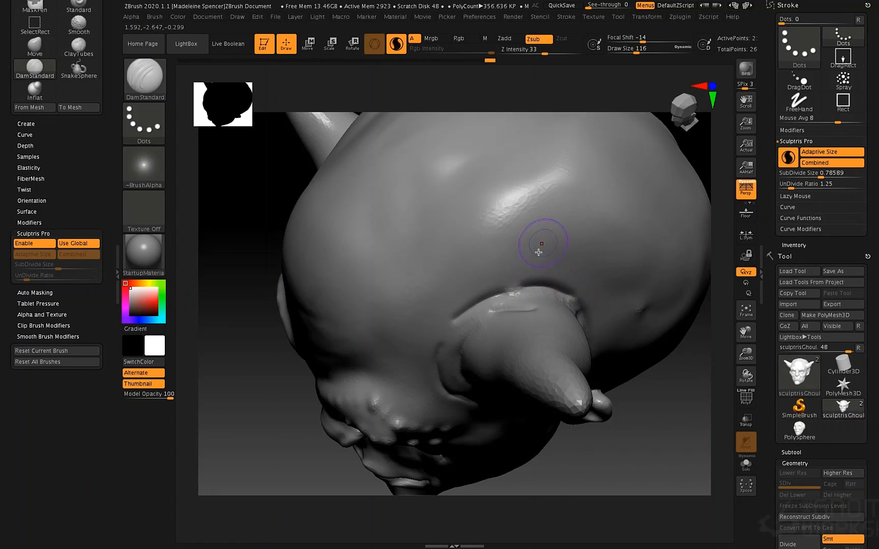
Build up a raised fold of skin around the horn base with the Standard brush
{"action": "key", "text": "b"}
{"action": "key", "text": "s"}
{"action": "key", "text": "t"}
{"action": "mouse_move", "coordinate": [467, 320]}
{"action": "left_mouse_down"}
{"action": "mouse_move", "coordinate": [538, 292]}
{"action": "mouse_move", "coordinate": [570, 301]}
{"action": "left_mouse_up"}
{"action": "mouse_move", "coordinate": [568, 285]}
{"action": "right_mouse_down"}
{"action": "mouse_move", "coordinate": [561, 243]}
{"action": "mouse_move", "coordinate": [529, 178]}
{"action": "right_mouse_up"}
{"action": "right_click_drag", "start_coordinate": [443, 347], "coordinate": [452, 310]}
{"action": "mouse_move", "coordinate": [467, 306]}
{"action": "left_mouse_down"}
{"action": "mouse_move", "coordinate": [461, 386]}
{"action": "mouse_move", "coordinate": [480, 407]}
{"action": "left_mouse_up"}
{"action": "right_click_drag", "start_coordinate": [497, 407], "coordinate": [447, 381]}
{"action": "right_click", "coordinate": [505, 413]}
{"action": "mouse_move", "coordinate": [503, 390]}
{"action": "left_mouse_down"}
{"action": "mouse_move", "coordinate": [495, 390]}
{"action": "mouse_move", "coordinate": [520, 412]}
{"action": "mouse_move", "coordinate": [574, 432]}
{"action": "mouse_move", "coordinate": [597, 416]}
{"action": "mouse_move", "coordinate": [599, 390]}
{"action": "mouse_move", "coordinate": [582, 449]}
{"action": "mouse_move", "coordinate": [472, 401]}
{"action": "mouse_move", "coordinate": [489, 401]}
{"action": "mouse_move", "coordinate": [511, 382]}
{"action": "left_mouse_up"}
Raise the Draw Size to 167, smooth the fold around the horn base, and add another stroke along it
{"action": "key", "text": "space"}
{"action": "key", "text": "space"}
{"action": "key", "text": "space"}
{"action": "mouse_move", "coordinate": [502, 428]}
{"action": "left_mouse_down", "text": "shift"}
{"action": "mouse_move", "coordinate": [560, 446]}
{"action": "mouse_move", "coordinate": [549, 442]}
{"action": "mouse_move", "coordinate": [565, 435]}
{"action": "mouse_move", "coordinate": [514, 419]}
{"action": "left_mouse_up", "text": "shift"}
{"action": "mouse_move", "coordinate": [494, 342]}
{"action": "right_mouse_down"}
{"action": "mouse_move", "coordinate": [523, 367]}
{"action": "mouse_move", "coordinate": [557, 373]}
{"action": "right_mouse_up"}
{"action": "left_click_drag", "start_coordinate": [513, 361], "coordinate": [480, 264]}
{"action": "mouse_move", "coordinate": [490, 244]}
{"action": "right_mouse_down"}
{"action": "mouse_move", "coordinate": [543, 247]}
{"action": "mouse_move", "coordinate": [484, 249]}
{"action": "mouse_move", "coordinate": [465, 235]}
{"action": "right_mouse_up"}
Show the polyframe and smooth along the horn to refine its mesh, reducing the Draw Size to 104
{"action": "key", "text": "shift+f"}
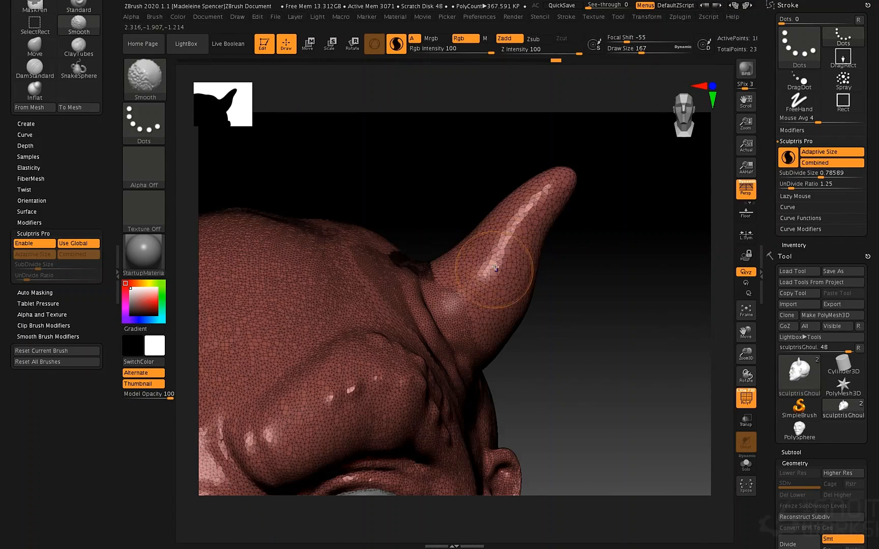
{"action": "key", "text": "space"}
{"action": "mouse_move", "coordinate": [490, 254]}
{"action": "left_mouse_down"}
{"action": "mouse_move", "coordinate": [472, 254]}
{"action": "mouse_move", "coordinate": [459, 272]}
{"action": "mouse_move", "coordinate": [452, 330]}
{"action": "mouse_move", "coordinate": [451, 268]}
{"action": "mouse_move", "coordinate": [498, 321]}
{"action": "mouse_move", "coordinate": [554, 183]}
{"action": "mouse_move", "coordinate": [504, 211]}
{"action": "mouse_move", "coordinate": [458, 270]}
{"action": "left_mouse_up"}
{"action": "mouse_move", "coordinate": [551, 181]}
{"action": "left_mouse_down", "text": "shift"}
{"action": "mouse_move", "coordinate": [497, 229]}
{"action": "mouse_move", "coordinate": [501, 253]}
{"action": "mouse_move", "coordinate": [536, 228]}
{"action": "mouse_move", "coordinate": [515, 294]}
{"action": "mouse_move", "coordinate": [493, 310]}
{"action": "left_mouse_up", "text": "shift"}
{"action": "key", "text": "space"}
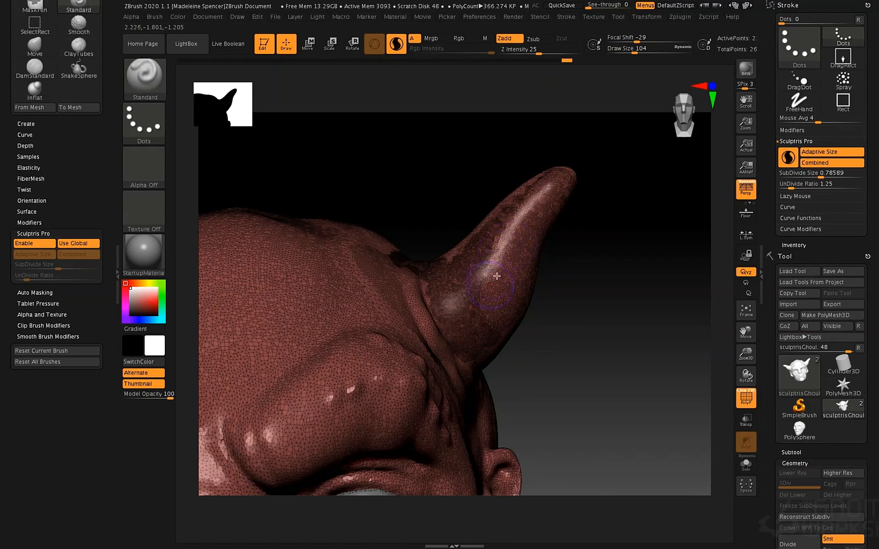
Turn off Adaptive Size, set the SubDivide Size to 0.2612, and smooth over the horn
{"action": "left_click", "coordinate": [832, 151]}
{"action": "left_click_drag", "start_coordinate": [815, 175], "coordinate": [810, 175]}
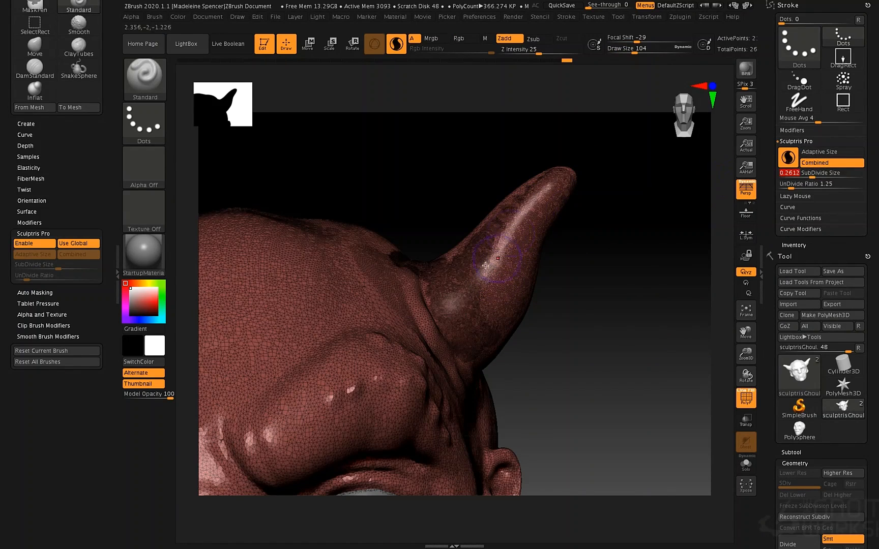
{"action": "key", "text": "shift"}
Set the SubDivide Size to 0.08985 and smooth the whole horn up to its tip to make its mesh denser
{"action": "left_click", "coordinate": [811, 173]}
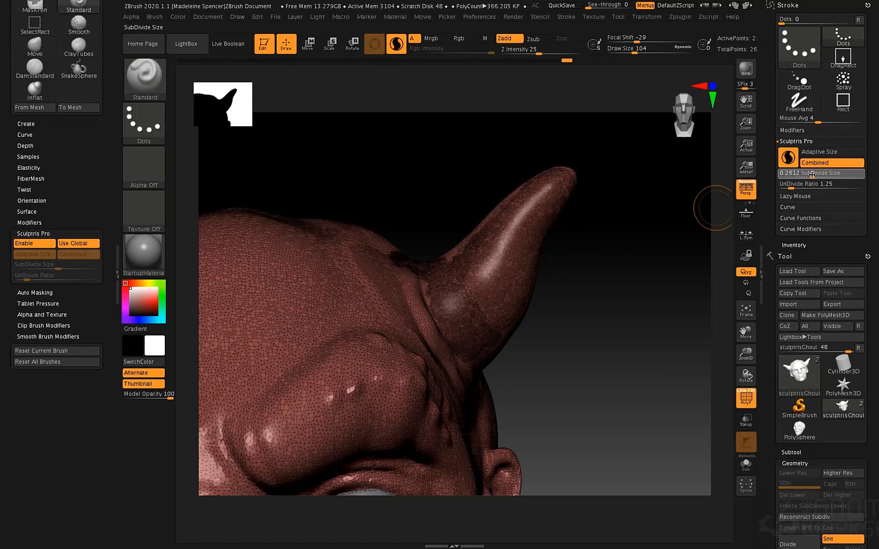
{"action": "mouse_move", "coordinate": [481, 300]}
{"action": "left_mouse_down", "text": "shift"}
{"action": "mouse_move", "coordinate": [559, 182]}
{"action": "mouse_move", "coordinate": [514, 288]}
{"action": "mouse_move", "coordinate": [481, 322]}
{"action": "mouse_move", "coordinate": [451, 277]}
{"action": "mouse_move", "coordinate": [450, 315]}
{"action": "mouse_move", "coordinate": [524, 195]}
{"action": "mouse_move", "coordinate": [491, 238]}
{"action": "left_mouse_up", "text": "shift"}
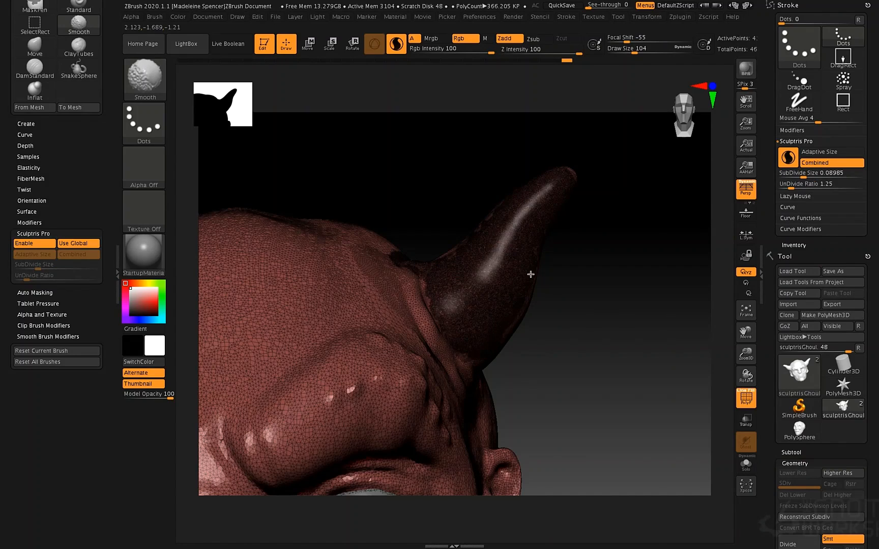
{"action": "left_click_drag", "start_coordinate": [498, 211], "coordinate": [572, 173], "text": "shift"}
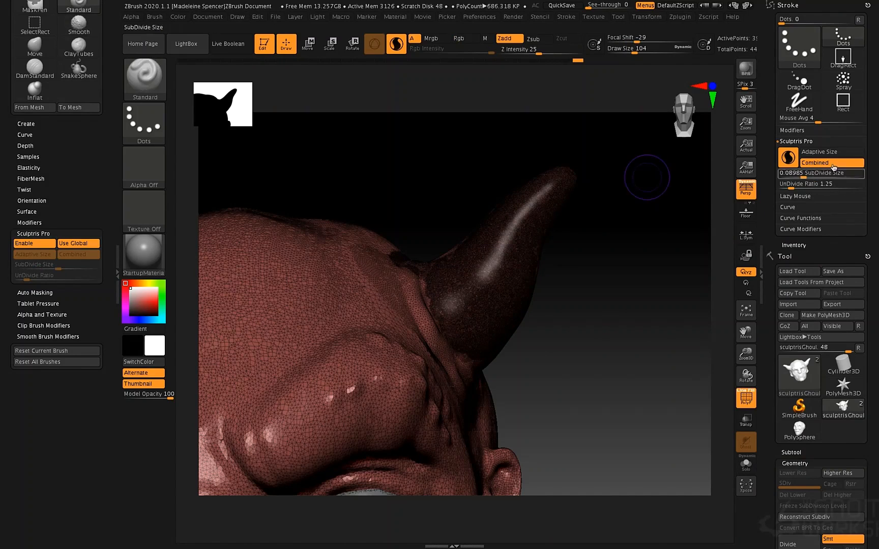
Turn Adaptive Size back on, hide the polyframe, and load Alpha 58 on the Standard brush
{"action": "left_click", "coordinate": [832, 152]}
{"action": "key", "text": "shift+f"}
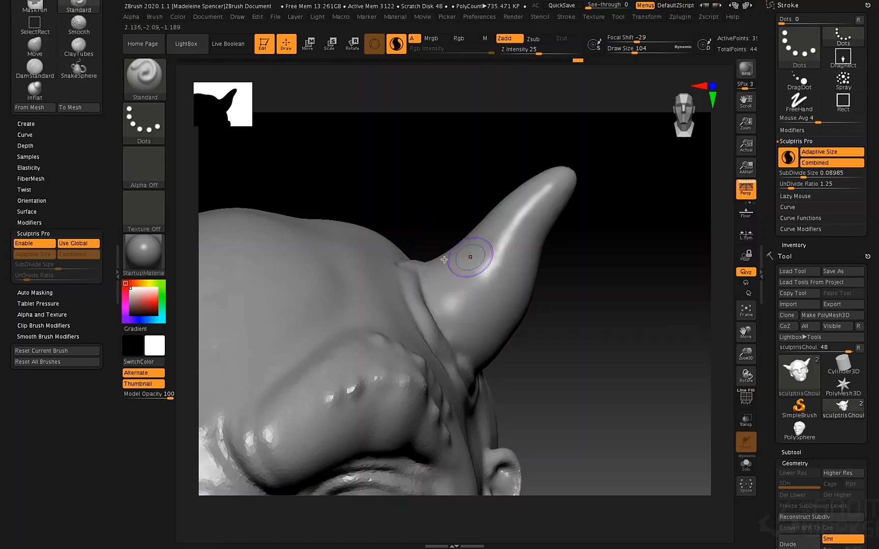
{"action": "left_click", "coordinate": [144, 168]}
{"action": "left_click", "coordinate": [323, 317]}
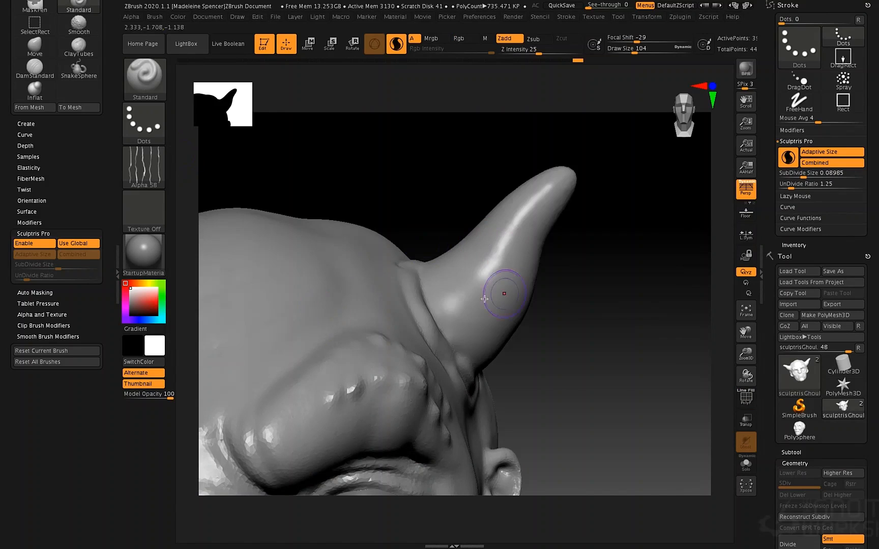
Texture the horn from base to tip with lengthwise streaks using the Standard brush and Alpha 58
{"action": "mouse_move", "coordinate": [428, 284]}
{"action": "left_mouse_down"}
{"action": "mouse_move", "coordinate": [503, 211]}
{"action": "mouse_move", "coordinate": [473, 265]}
{"action": "mouse_move", "coordinate": [531, 201]}
{"action": "mouse_move", "coordinate": [496, 269]}
{"action": "mouse_move", "coordinate": [452, 305]}
{"action": "mouse_move", "coordinate": [424, 275]}
{"action": "mouse_move", "coordinate": [488, 244]}
{"action": "left_mouse_up"}
{"action": "mouse_move", "coordinate": [450, 335]}
{"action": "left_mouse_down"}
{"action": "mouse_move", "coordinate": [476, 319]}
{"action": "mouse_move", "coordinate": [508, 264]}
{"action": "mouse_move", "coordinate": [488, 332]}
{"action": "left_mouse_up"}
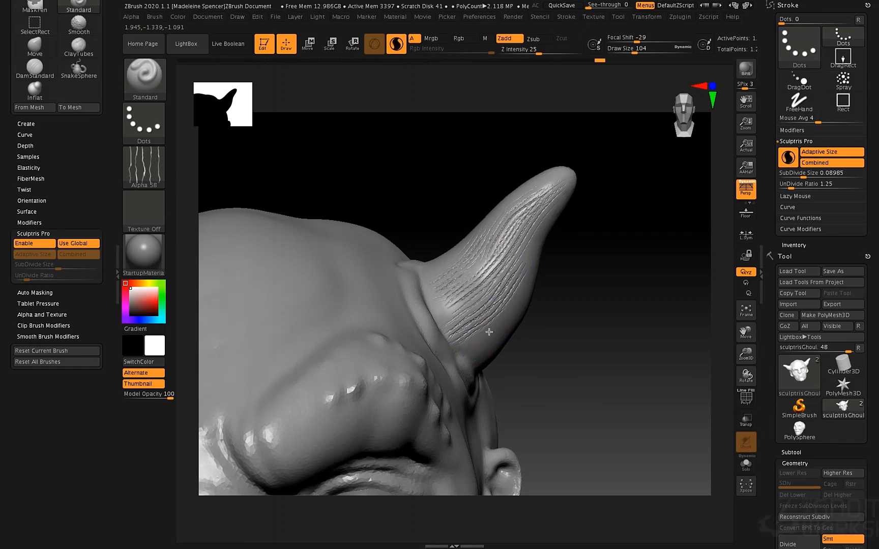
{"action": "left_click_drag", "start_coordinate": [526, 260], "coordinate": [564, 188]}
{"action": "left_click_drag", "start_coordinate": [454, 264], "coordinate": [434, 271]}
{"action": "mouse_move", "coordinate": [570, 175]}
{"action": "left_mouse_down"}
{"action": "mouse_move", "coordinate": [535, 199]}
{"action": "mouse_move", "coordinate": [486, 312]}
{"action": "left_mouse_up"}
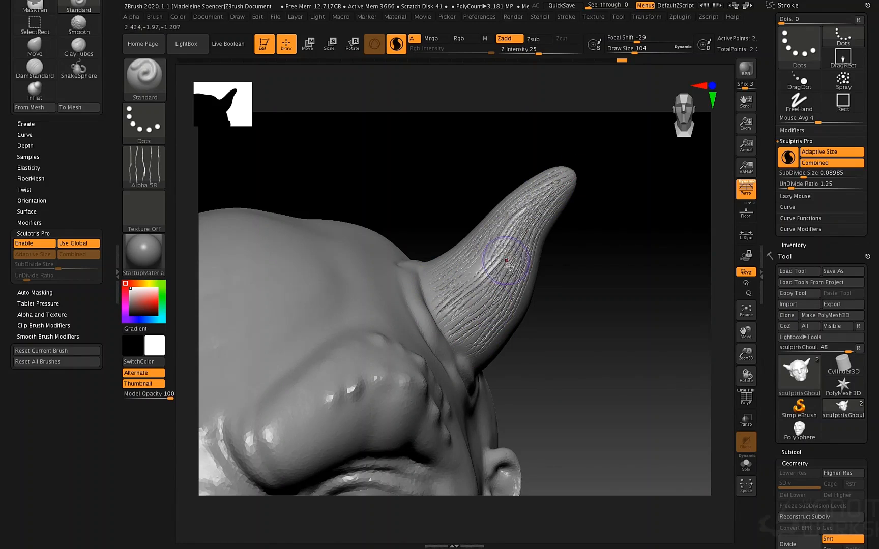
Show the polyframe, set the Draw Size to 318 and Z Intensity to 15, and stroke the streak alpha up the forehead
{"action": "key", "text": "shift+f"}
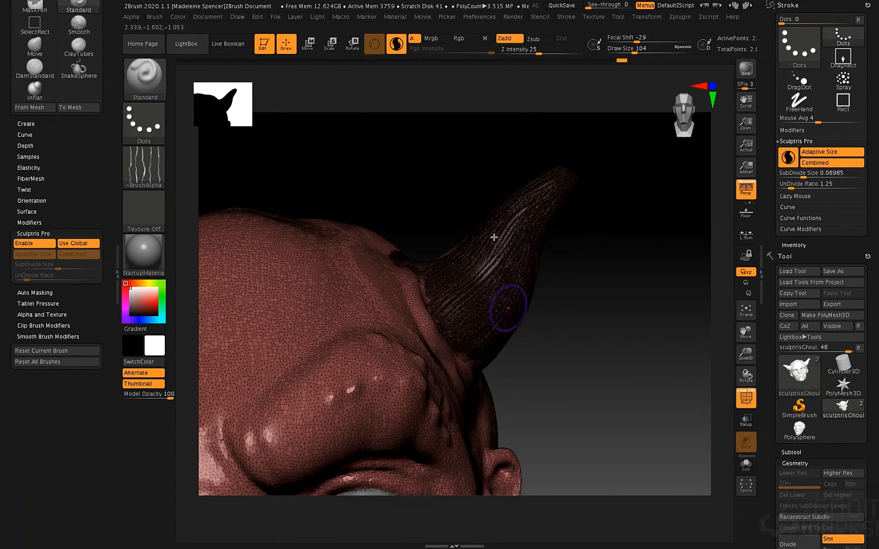
{"action": "right_click_drag", "start_coordinate": [493, 237], "coordinate": [489, 218], "text": "ctrl"}
{"action": "mouse_move", "coordinate": [406, 310]}
{"action": "right_mouse_down", "text": "alt"}
{"action": "mouse_move", "coordinate": [488, 219]}
{"action": "mouse_move", "coordinate": [450, 222]}
{"action": "right_mouse_up", "text": "alt"}
{"action": "key", "text": "space"}
{"action": "left_click_drag", "start_coordinate": [453, 208], "coordinate": [470, 207]}
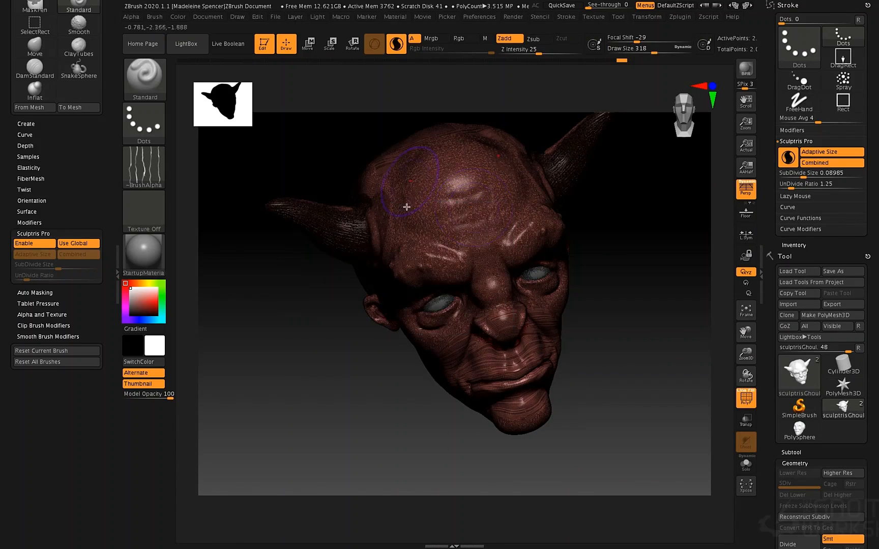
{"action": "key", "text": "space"}
{"action": "mouse_move", "coordinate": [466, 270]}
{"action": "left_mouse_down"}
{"action": "mouse_move", "coordinate": [458, 269]}
{"action": "mouse_move", "coordinate": [453, 240]}
{"action": "mouse_move", "coordinate": [411, 193]}
{"action": "left_mouse_up"}
{"action": "left_click_drag", "start_coordinate": [501, 247], "coordinate": [511, 204]}
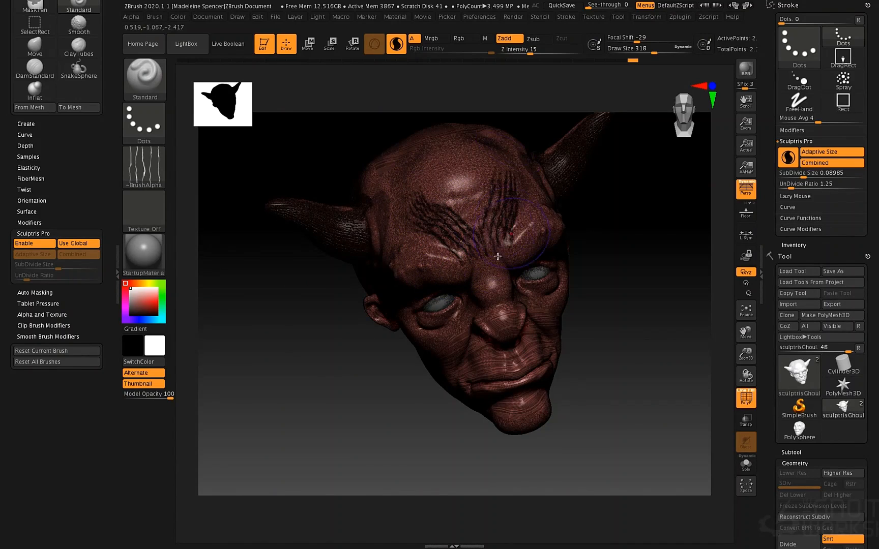
Hide the polyframe and cross-hatch more wrinkles over the forehead with the streak alpha
{"action": "key", "text": "shift+f"}
{"action": "mouse_move", "coordinate": [506, 173]}
{"action": "right_mouse_down"}
{"action": "mouse_move", "coordinate": [491, 193]}
{"action": "mouse_move", "coordinate": [541, 237]}
{"action": "mouse_move", "coordinate": [476, 229]}
{"action": "mouse_move", "coordinate": [458, 178]}
{"action": "right_mouse_up"}
{"action": "left_click_drag", "start_coordinate": [458, 177], "coordinate": [477, 241]}
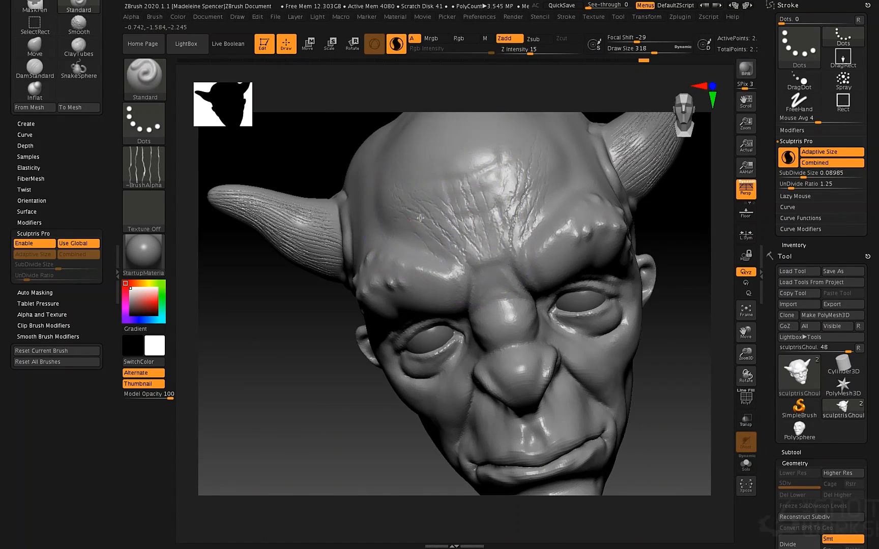
{"action": "mouse_move", "coordinate": [555, 172]}
{"action": "left_mouse_down"}
{"action": "mouse_move", "coordinate": [528, 221]}
{"action": "mouse_move", "coordinate": [506, 213]}
{"action": "mouse_move", "coordinate": [513, 197]}
{"action": "left_mouse_up"}
Set the Draw Size to 239 and SubDivide Size to 0.56259, then smooth the forehead wrinkles to reduce their mesh density
{"action": "key", "text": "space"}
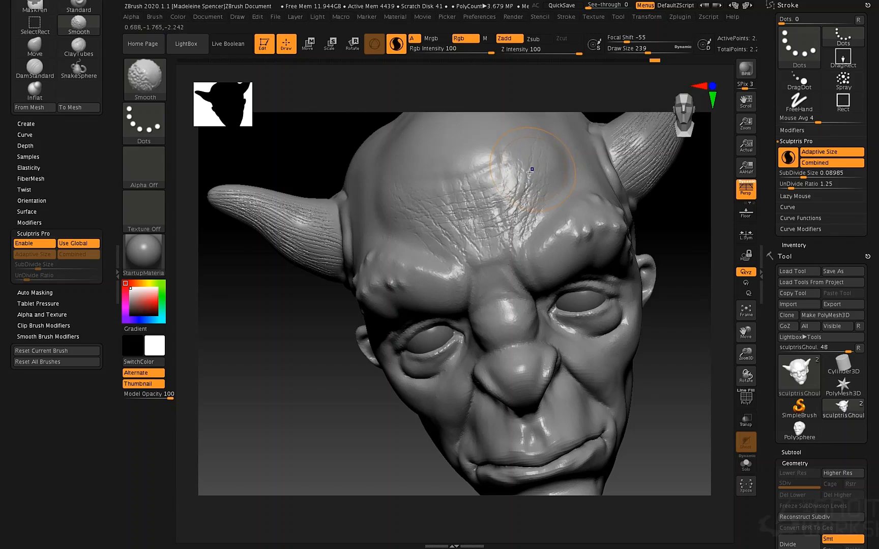
{"action": "key", "text": "shift+f"}
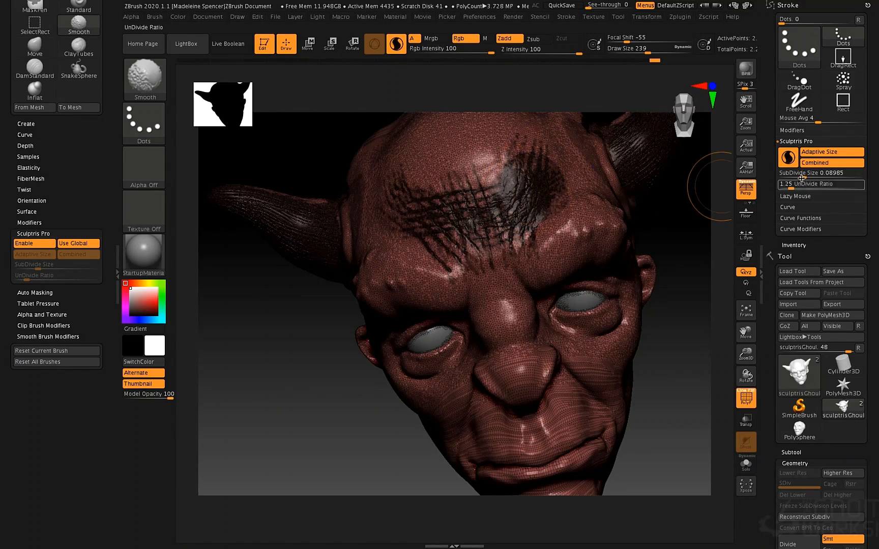
{"action": "left_click_drag", "start_coordinate": [807, 177], "coordinate": [814, 175]}
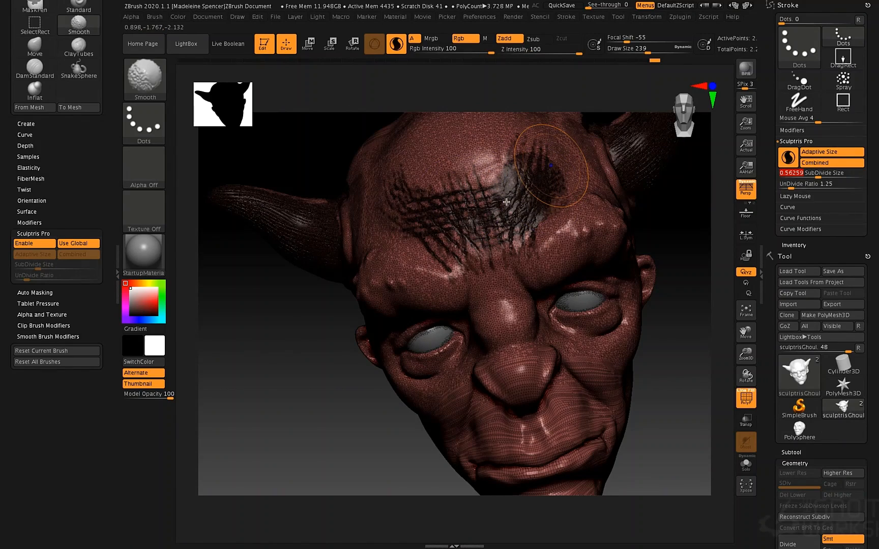
{"action": "mouse_move", "coordinate": [522, 195]}
{"action": "left_mouse_down", "text": "shift"}
{"action": "mouse_move", "coordinate": [508, 208]}
{"action": "mouse_move", "coordinate": [525, 198]}
{"action": "mouse_move", "coordinate": [477, 210]}
{"action": "mouse_move", "coordinate": [497, 230]}
{"action": "left_mouse_up", "text": "shift"}
{"action": "left_click_drag", "start_coordinate": [409, 179], "coordinate": [438, 209], "text": "shift"}
{"action": "left_click_drag", "start_coordinate": [534, 216], "coordinate": [520, 265], "text": "shift"}
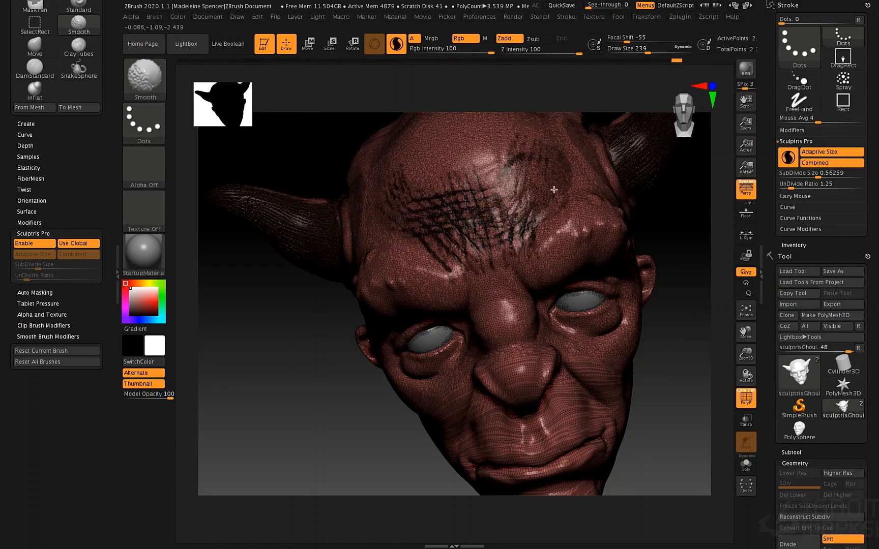
{"action": "key", "text": "shift+f"}
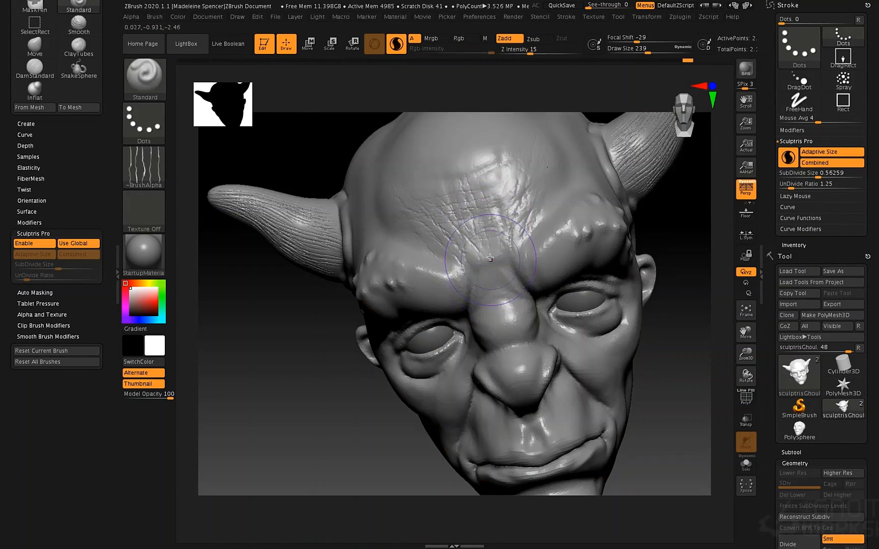
Pull the tips of both horns outward and upward from the front view with the Move brush at Draw Size 338
{"action": "right_click_drag", "start_coordinate": [487, 240], "coordinate": [486, 295]}
{"action": "right_click_drag", "start_coordinate": [445, 403], "coordinate": [566, 387]}
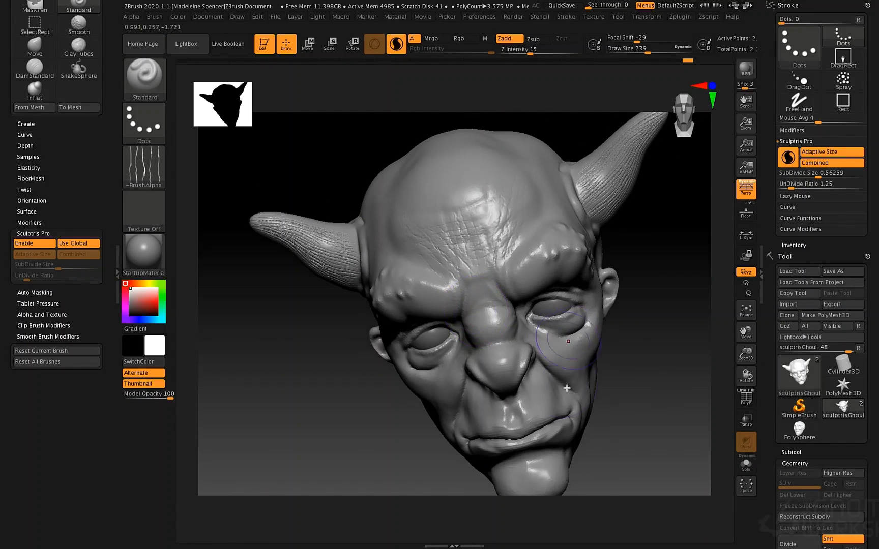
{"action": "mouse_move", "coordinate": [640, 380]}
{"action": "right_mouse_down", "text": "ctrl"}
{"action": "mouse_move", "coordinate": [620, 299]}
{"action": "mouse_move", "coordinate": [633, 299]}
{"action": "mouse_move", "coordinate": [606, 311]}
{"action": "right_mouse_up", "text": "ctrl"}
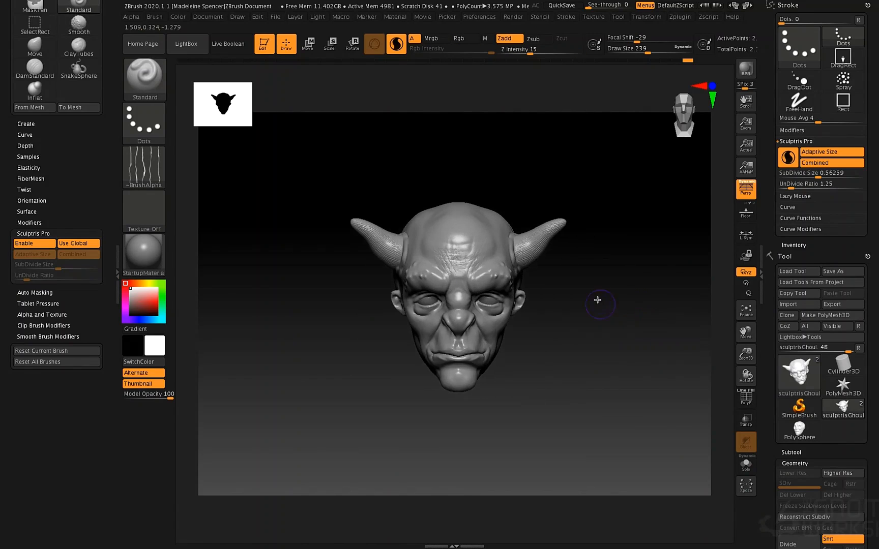
{"action": "key", "text": "b"}
{"action": "key", "text": "m"}
{"action": "key", "text": "v"}
{"action": "key", "text": "space"}
{"action": "left_click_drag", "start_coordinate": [553, 231], "coordinate": [572, 218]}
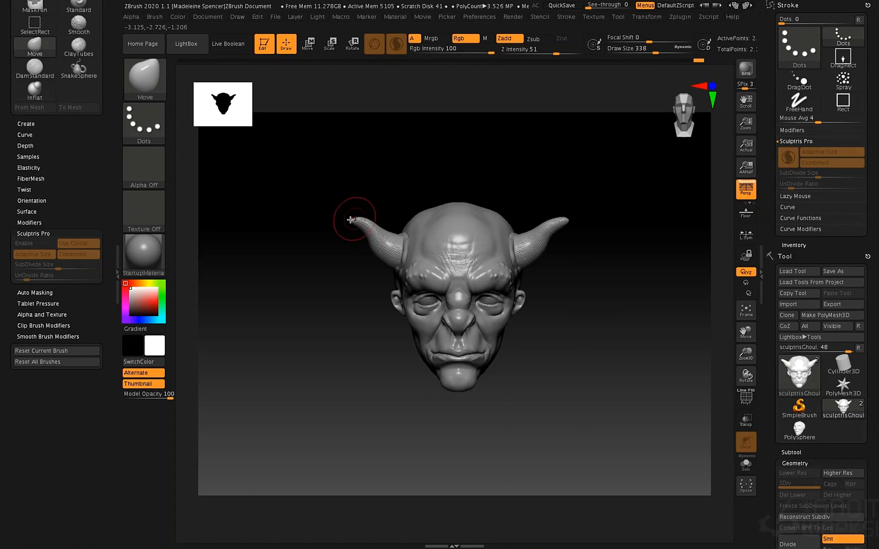
{"action": "left_click_drag", "start_coordinate": [354, 208], "coordinate": [358, 214]}
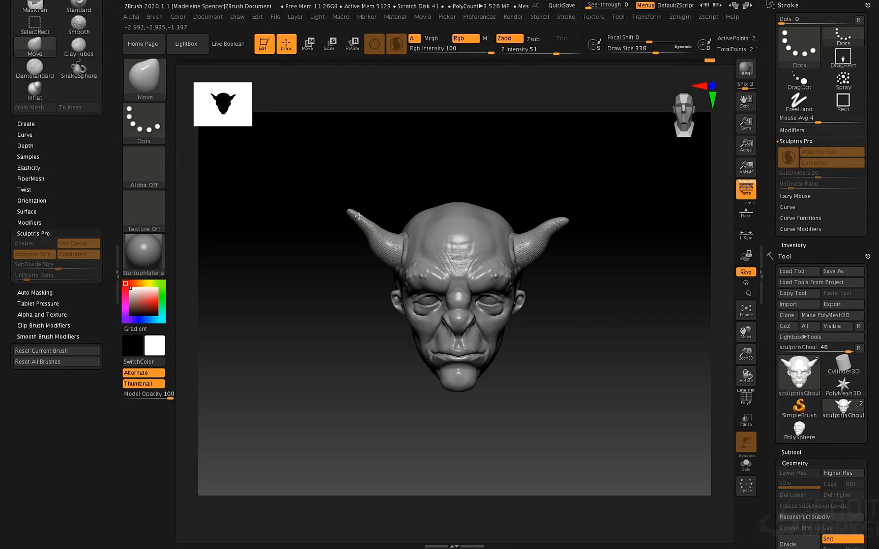
{"action": "left_click_drag", "start_coordinate": [570, 220], "coordinate": [573, 218]}
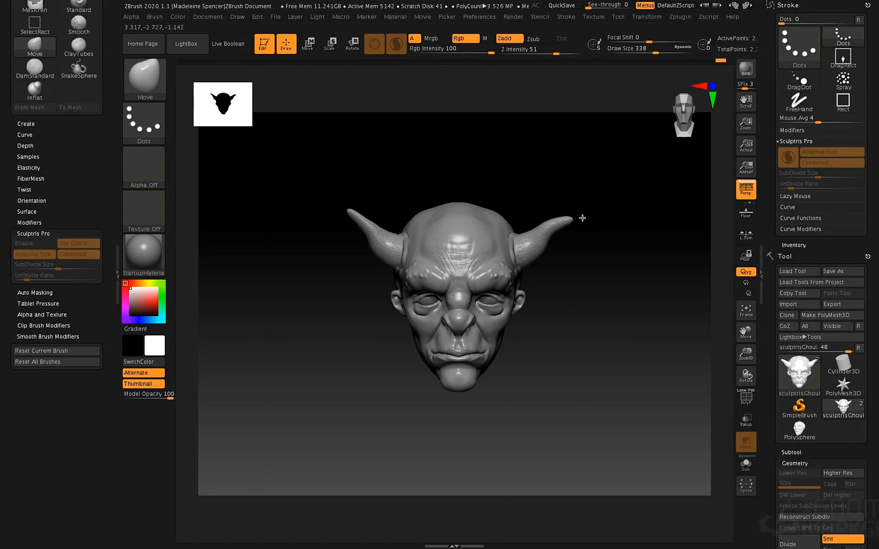